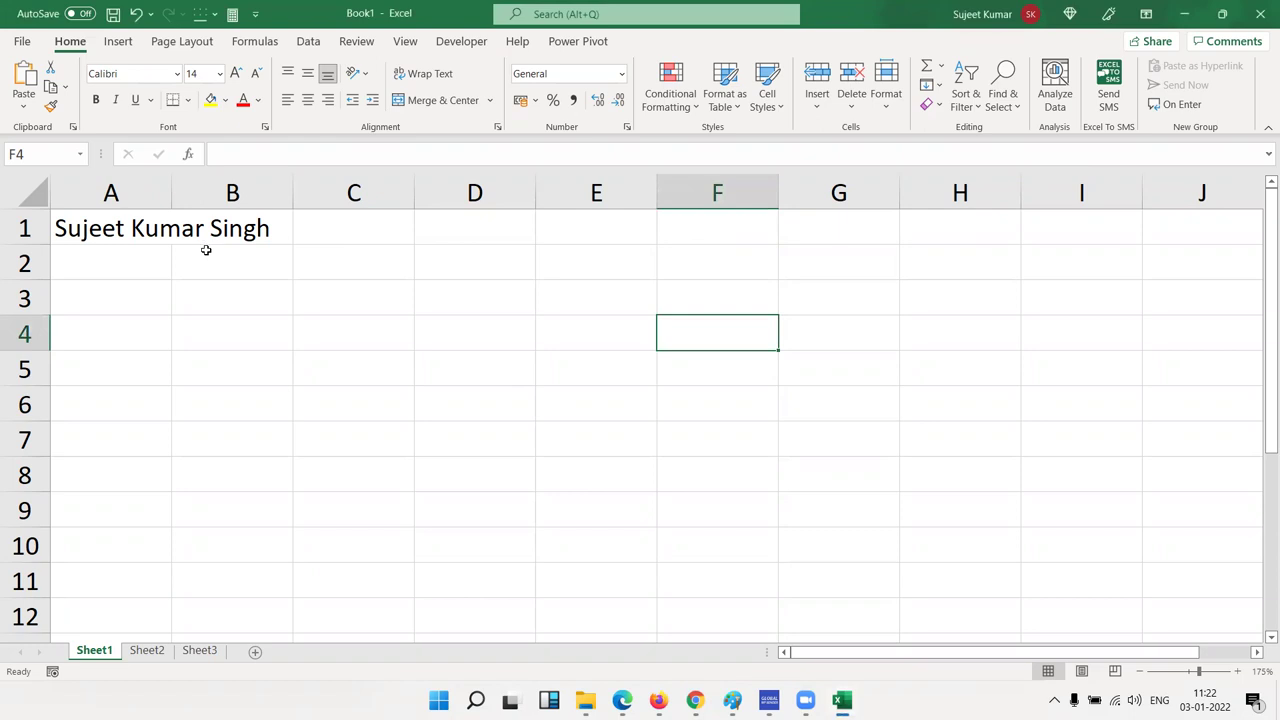
Enter =LEFT(A1,FIND(" ",A1,1)) in A3 and accept Excel's suggested correction.
{"action": "left_click", "coordinate": [130, 236]}
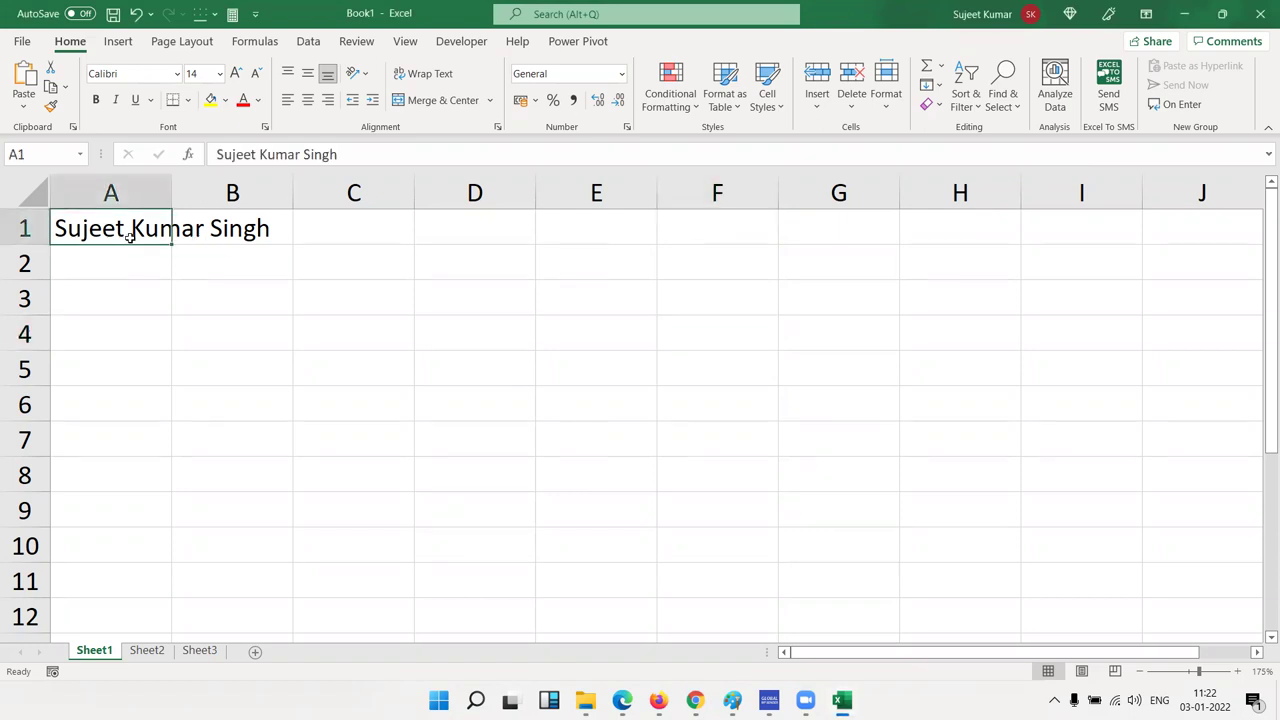
{"action": "left_click", "coordinate": [118, 288]}
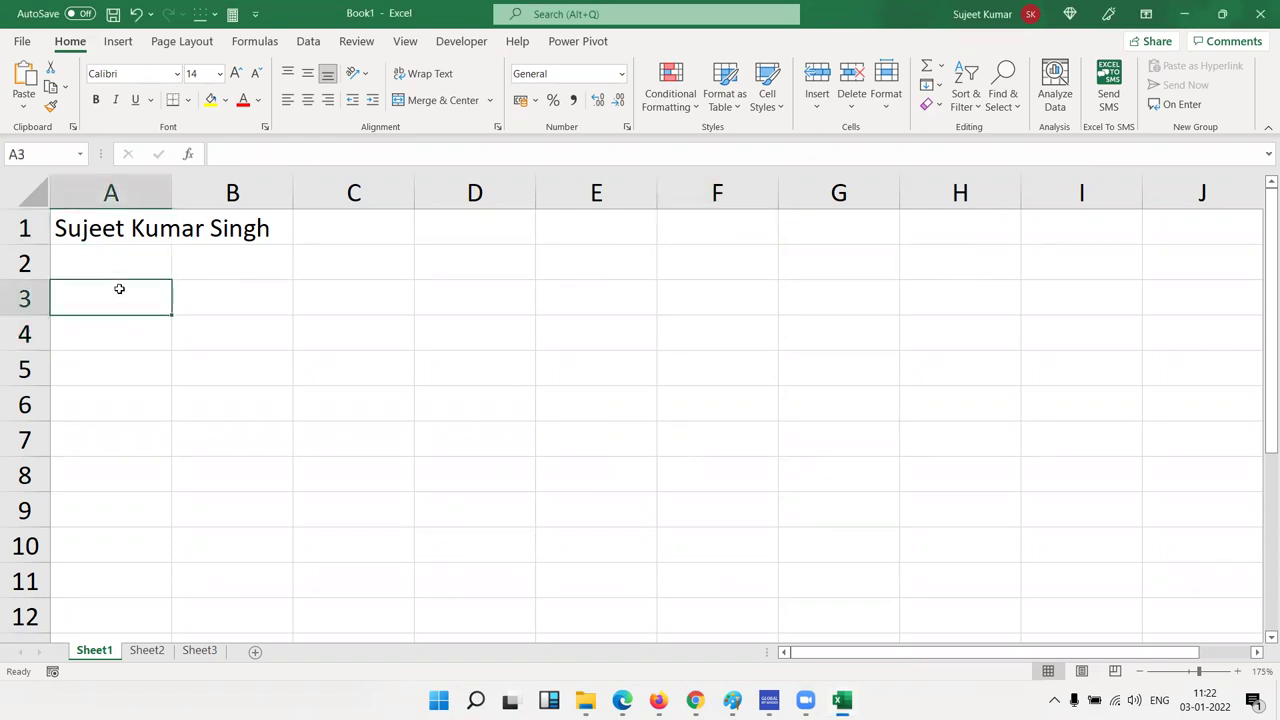
{"action": "type", "text": "=lef"}
{"action": "key", "text": "Tab"}
{"action": "key", "text": "Up"}
{"action": "key", "text": "Up"}
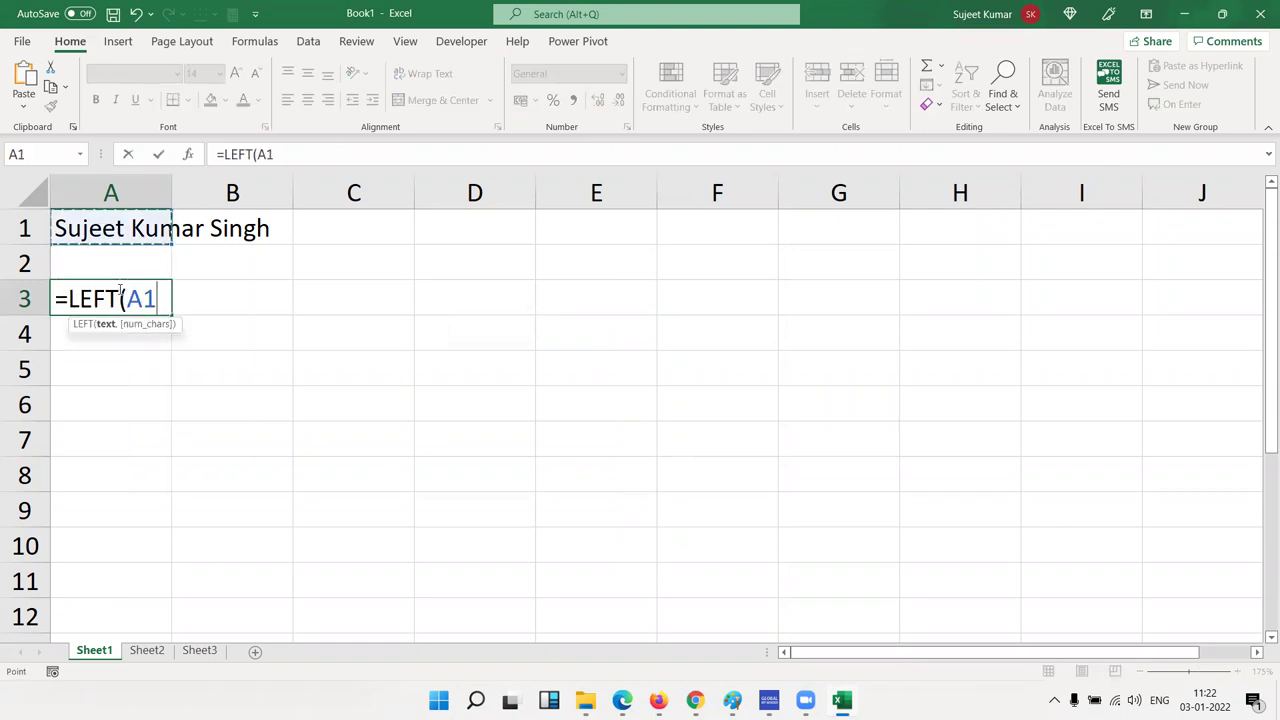
{"action": "type", "text": ",fin"}
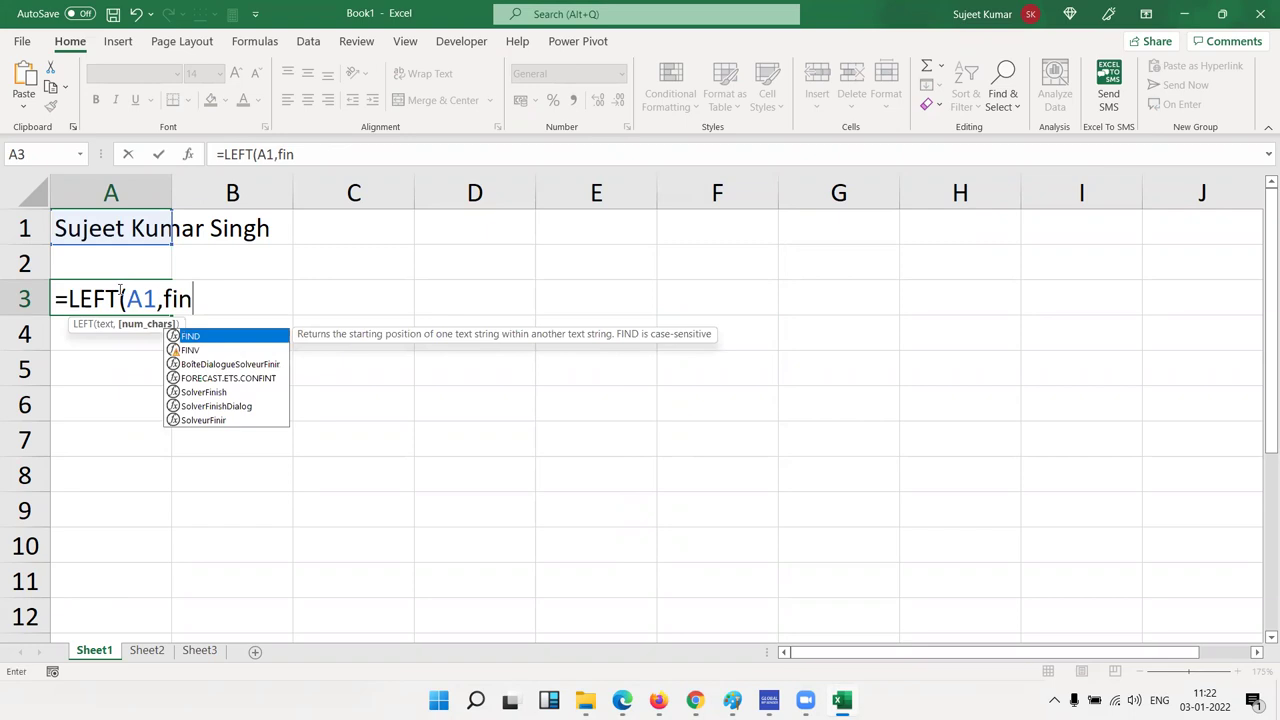
{"action": "key", "text": "Tab"}
{"action": "type", "text": "\" \","}
{"action": "left_click", "coordinate": [128, 229]}
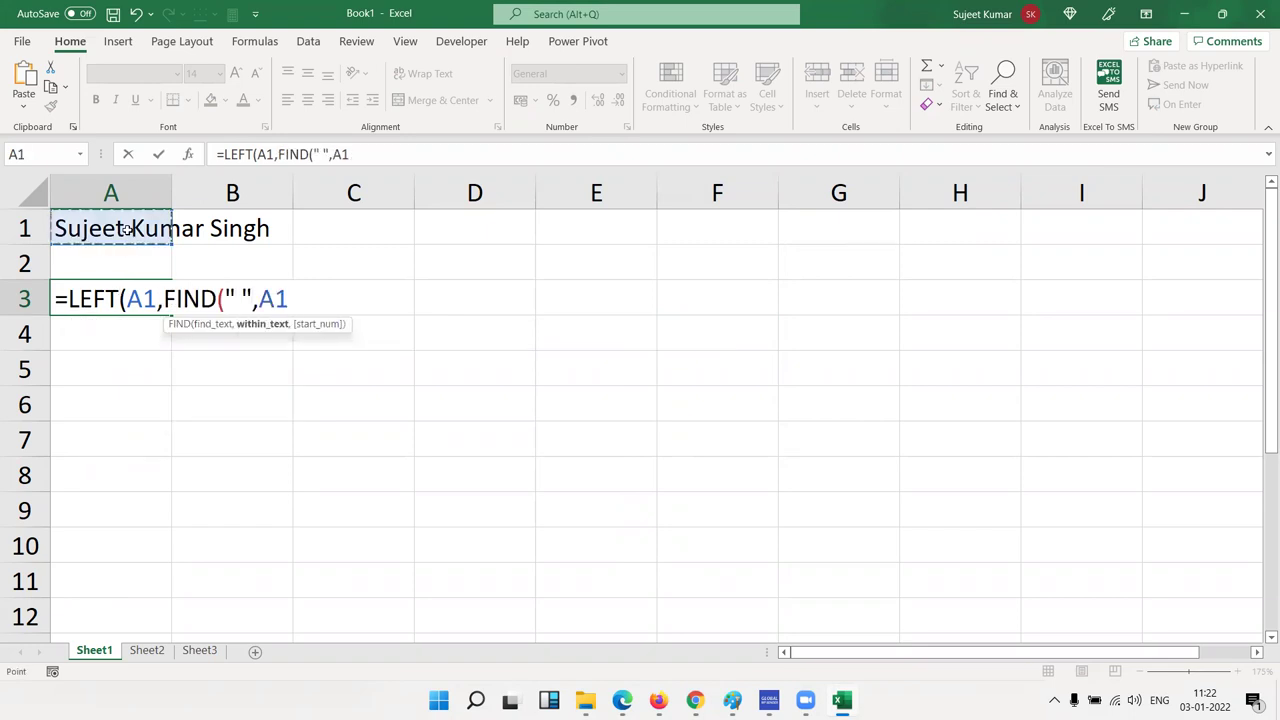
{"action": "type", "text": ",1"}
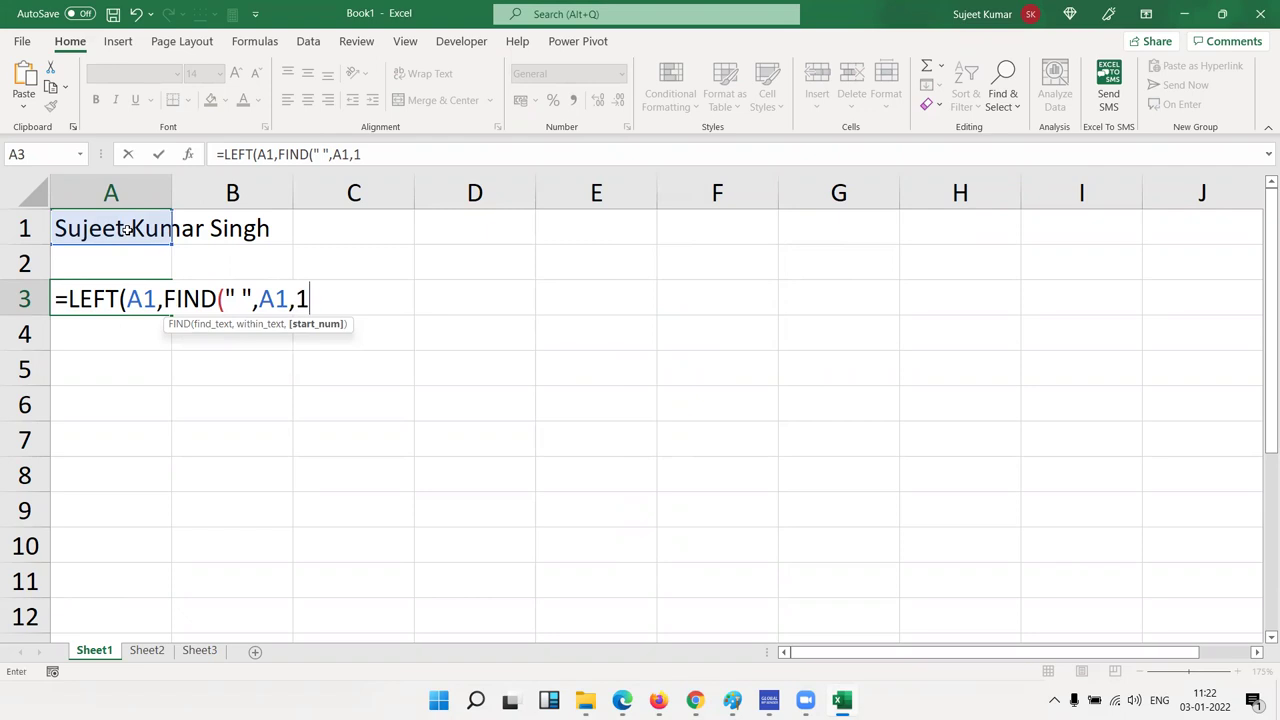
{"action": "type", "text": ")"}
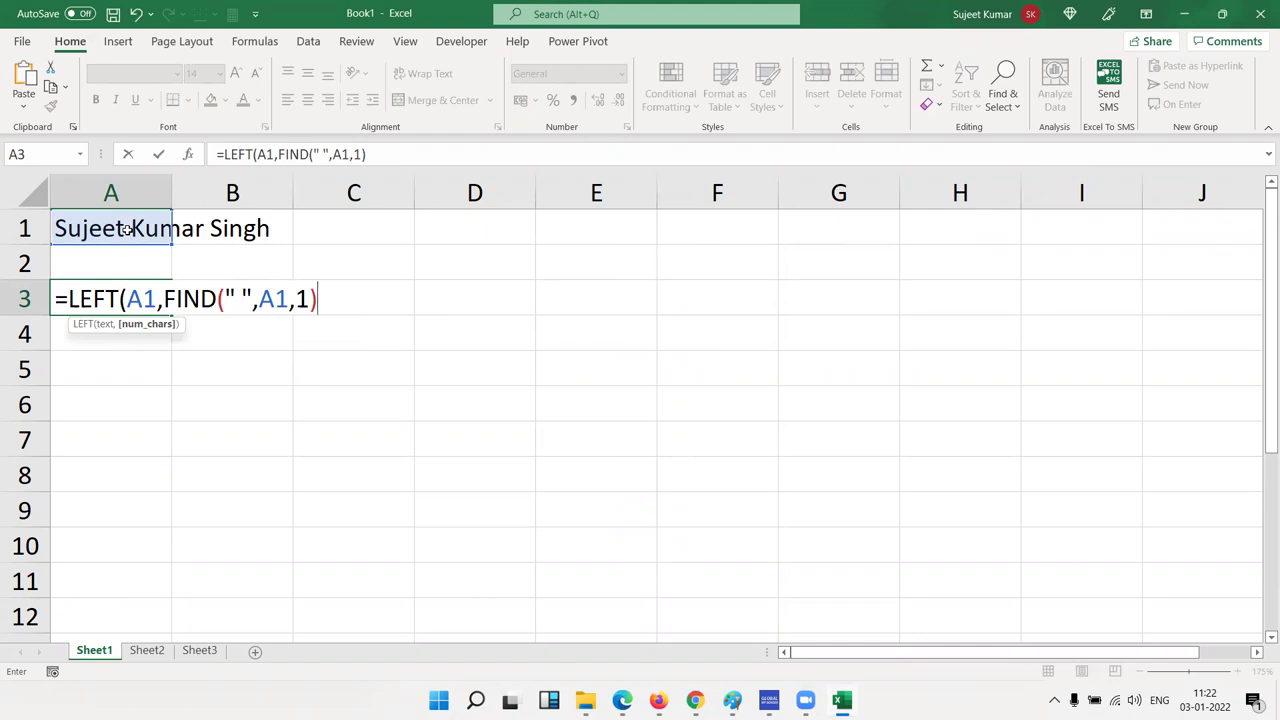
{"action": "key", "text": "Return"}
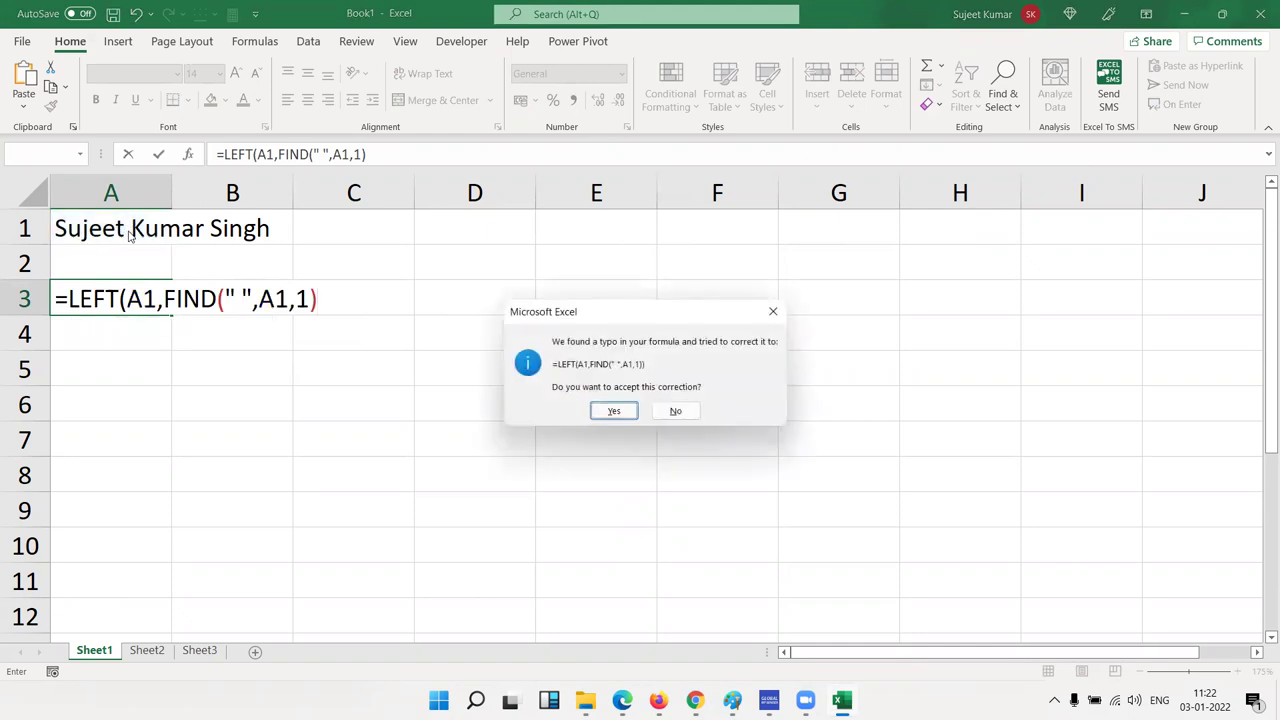
{"action": "key", "text": "Return"}
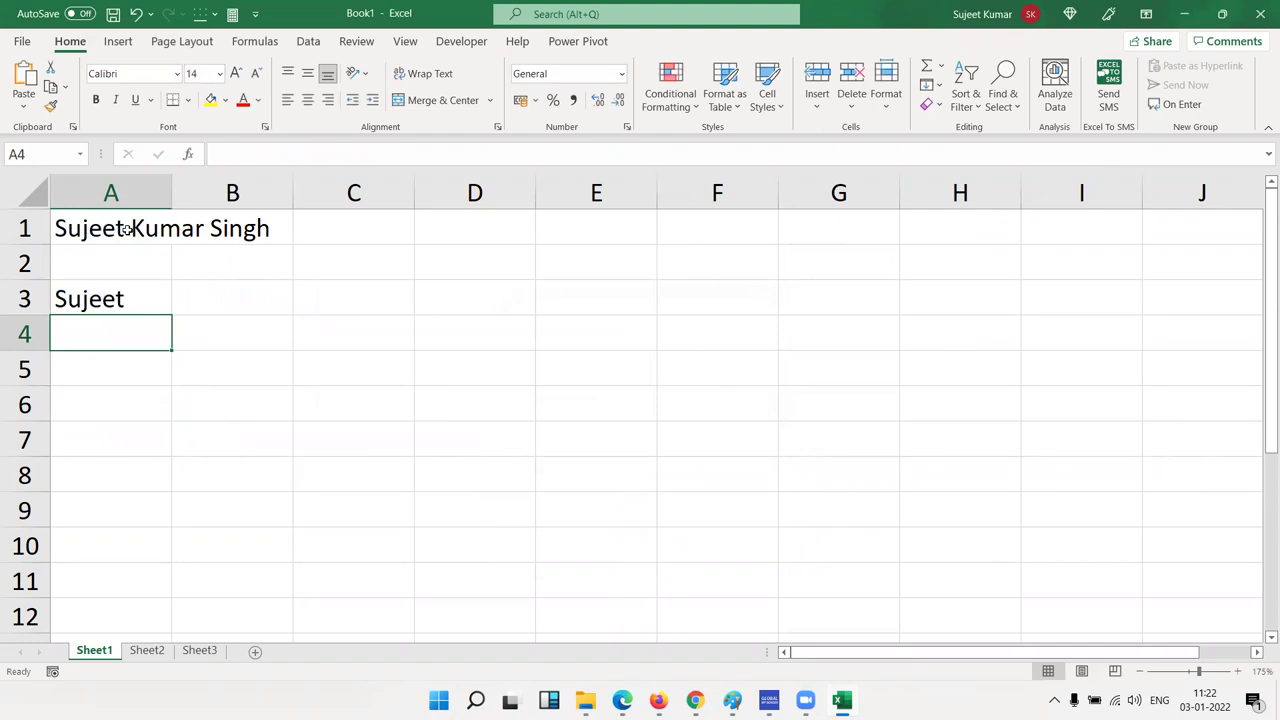
{"action": "key", "text": "Up"}
{"action": "key", "text": "Up"}
{"action": "key", "text": "Up"}
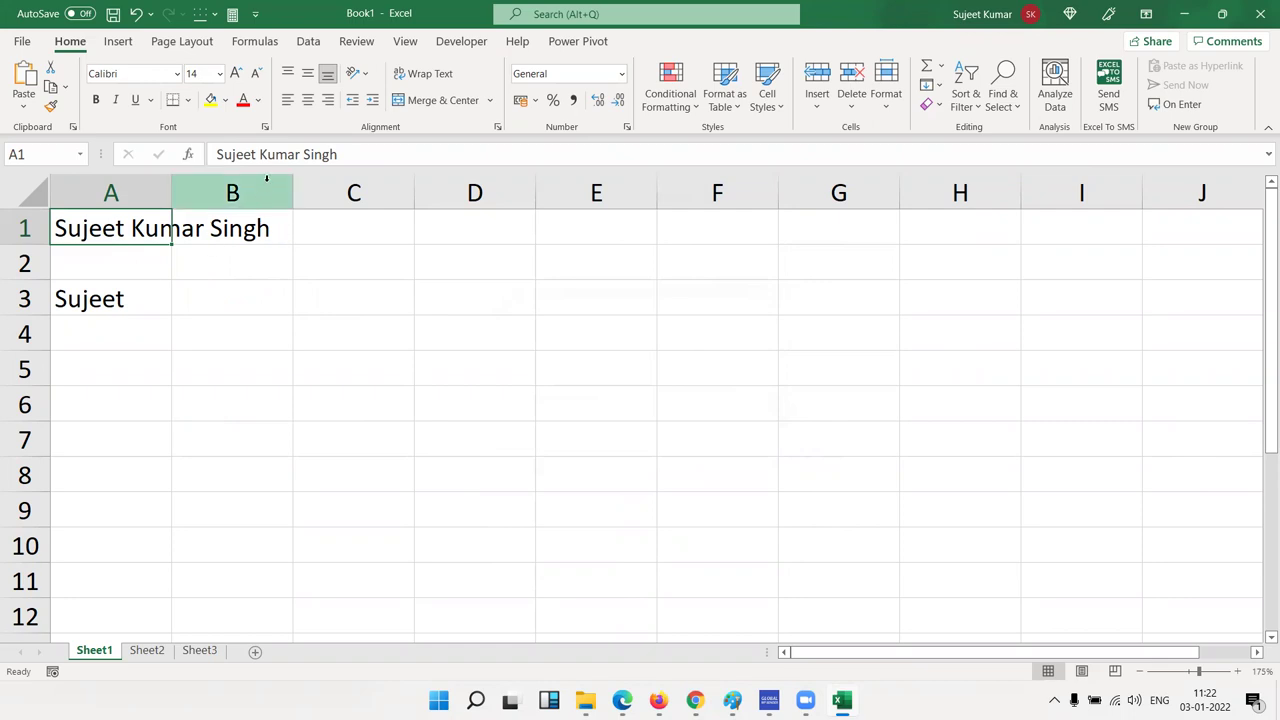
{"action": "left_click_drag", "start_coordinate": [302, 155], "coordinate": [340, 158]}
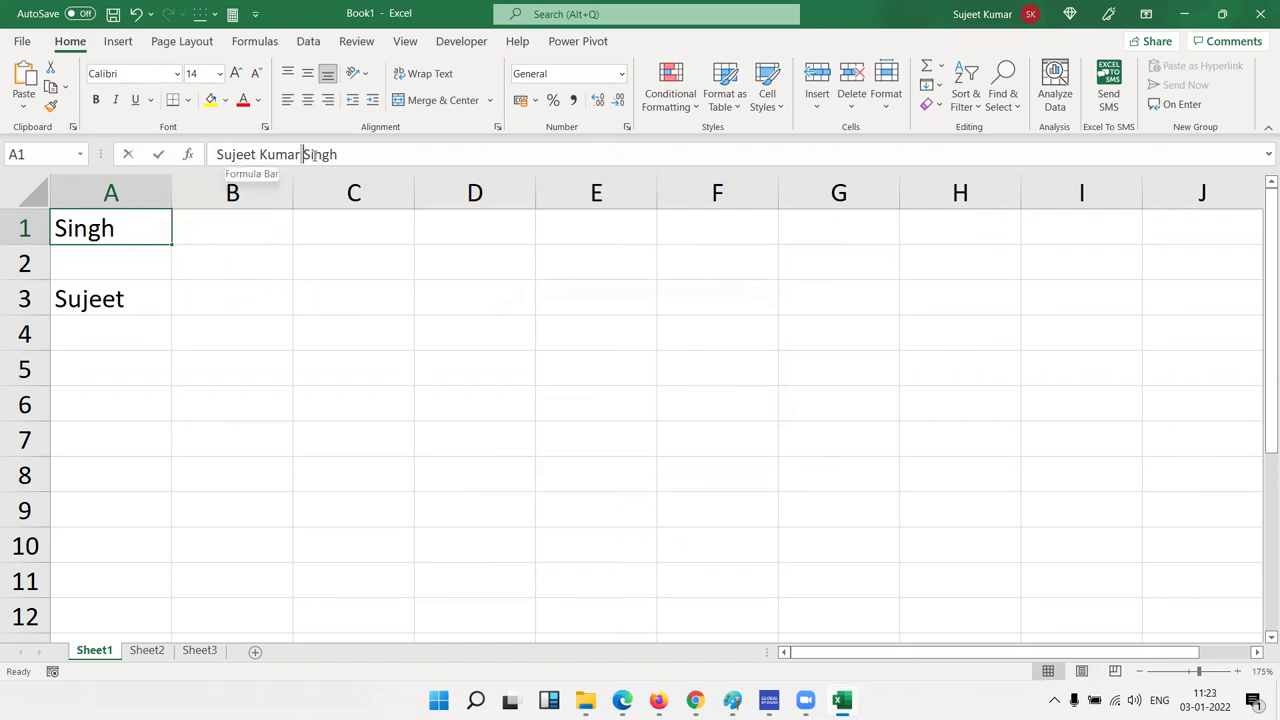
{"action": "key", "text": "Escape"}
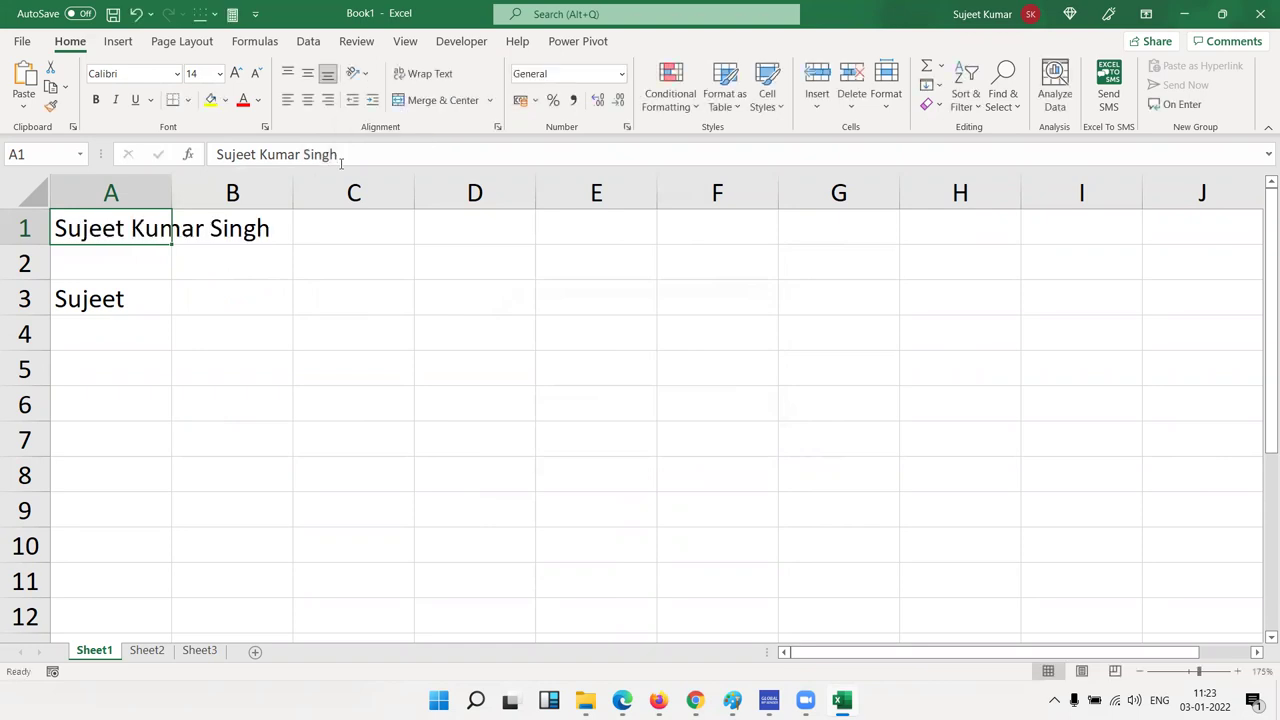
{"action": "left_click_drag", "start_coordinate": [303, 155], "coordinate": [342, 157]}
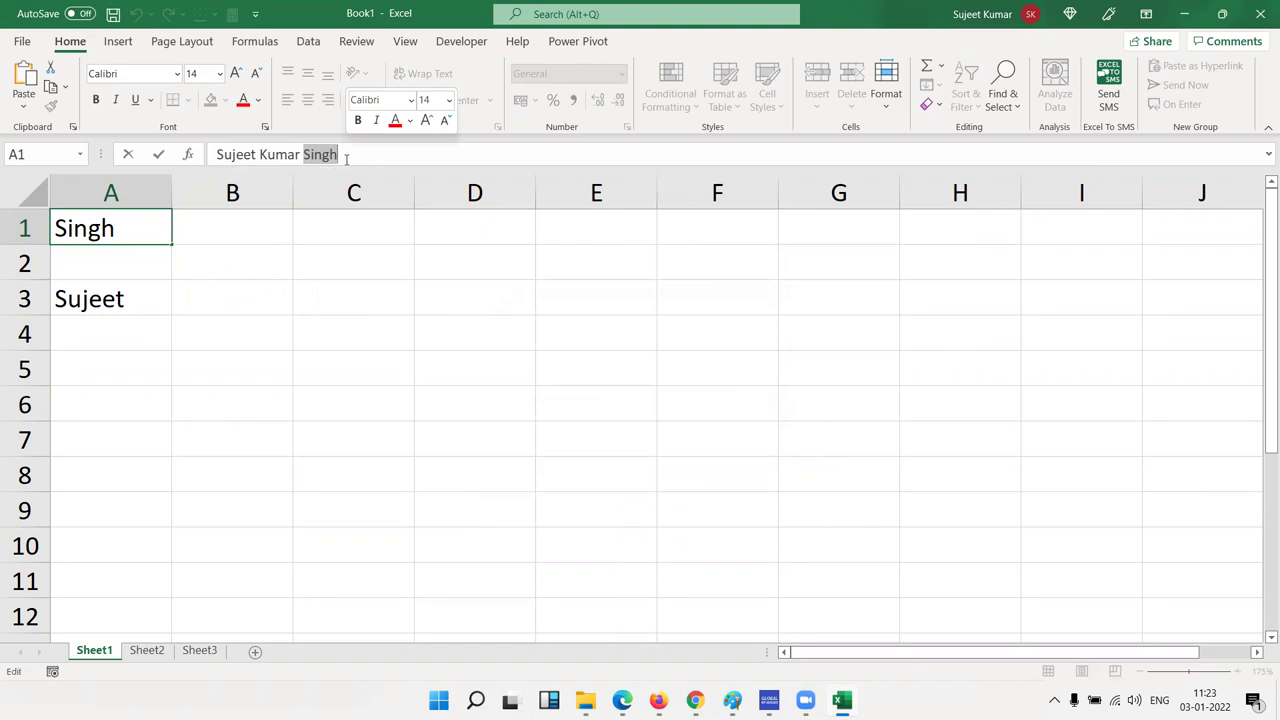
{"action": "key", "text": "Escape"}
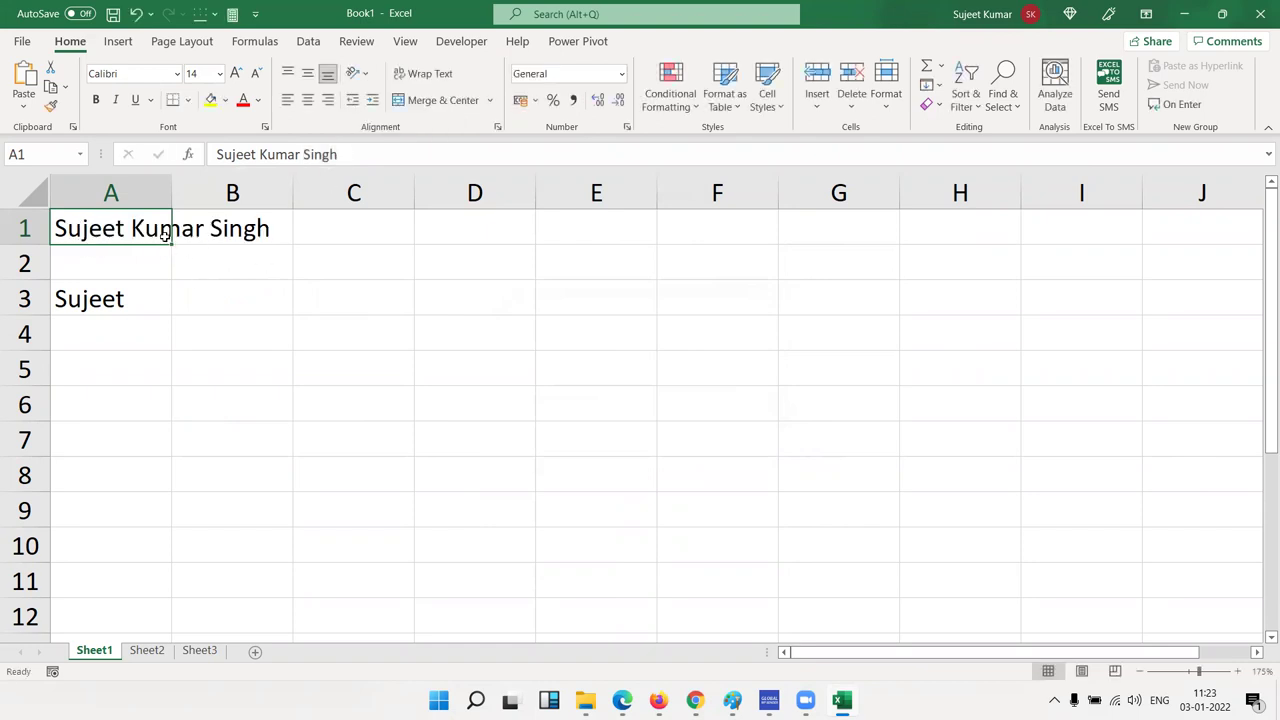
Insert a new third word after the second word of A1's name, fixing its capitalisation.
{"action": "left_click", "coordinate": [195, 263]}
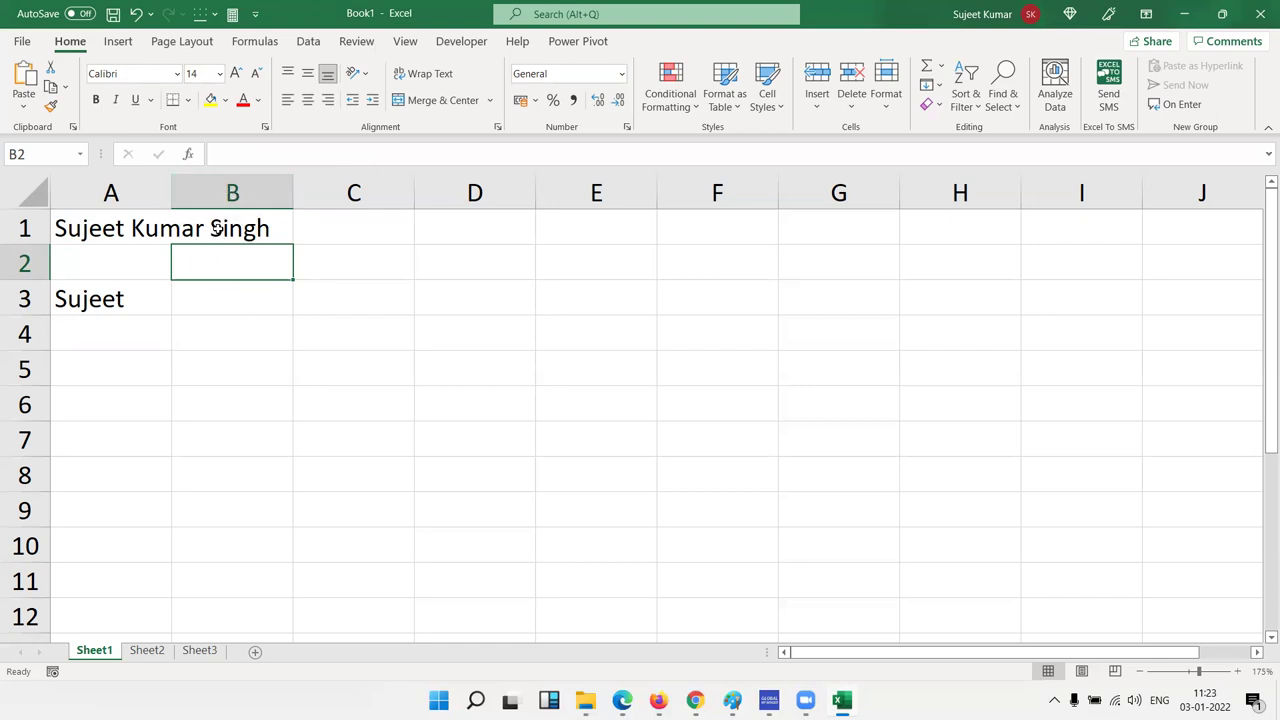
{"action": "left_click", "coordinate": [130, 227]}
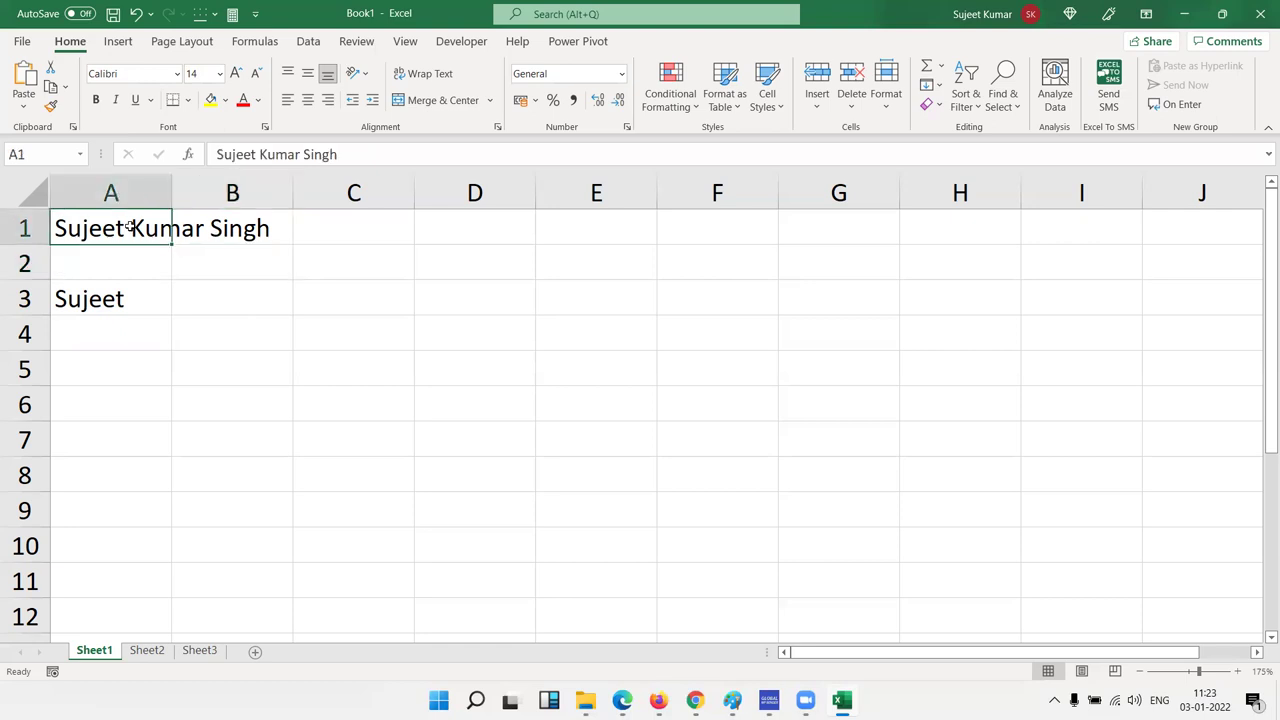
{"action": "left_click", "coordinate": [303, 154]}
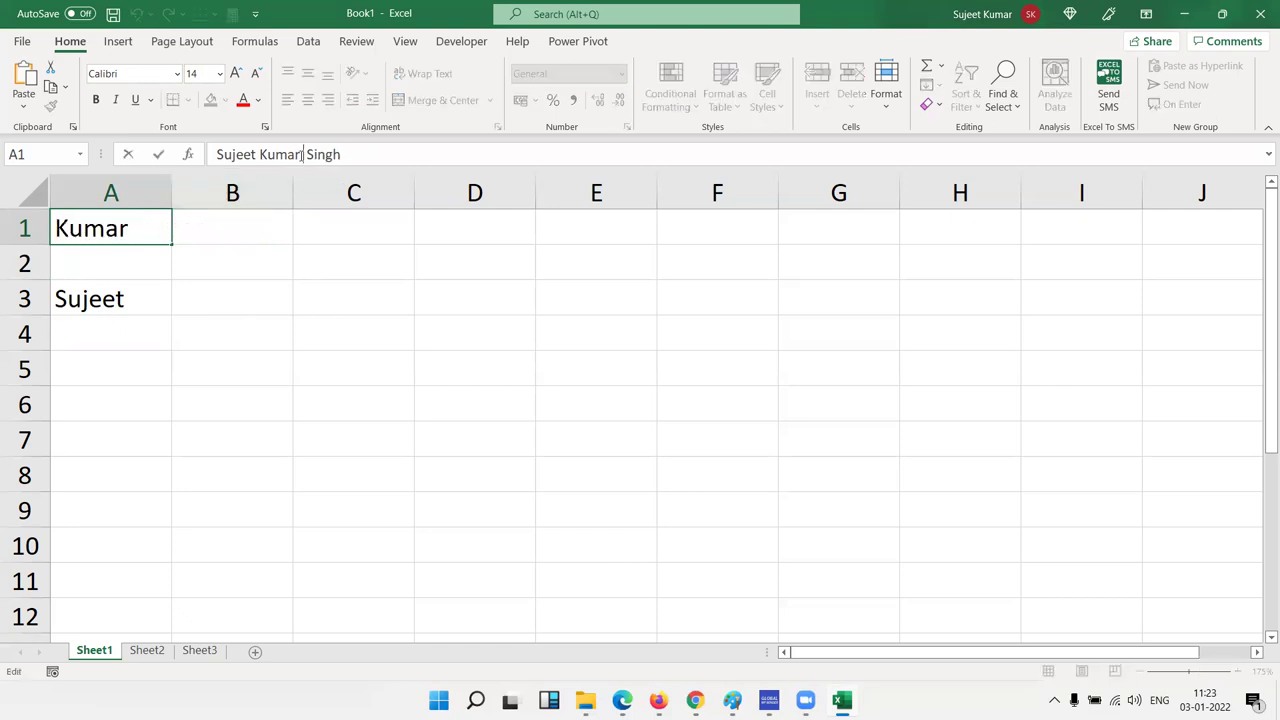
{"action": "type", "text": "RAj"}
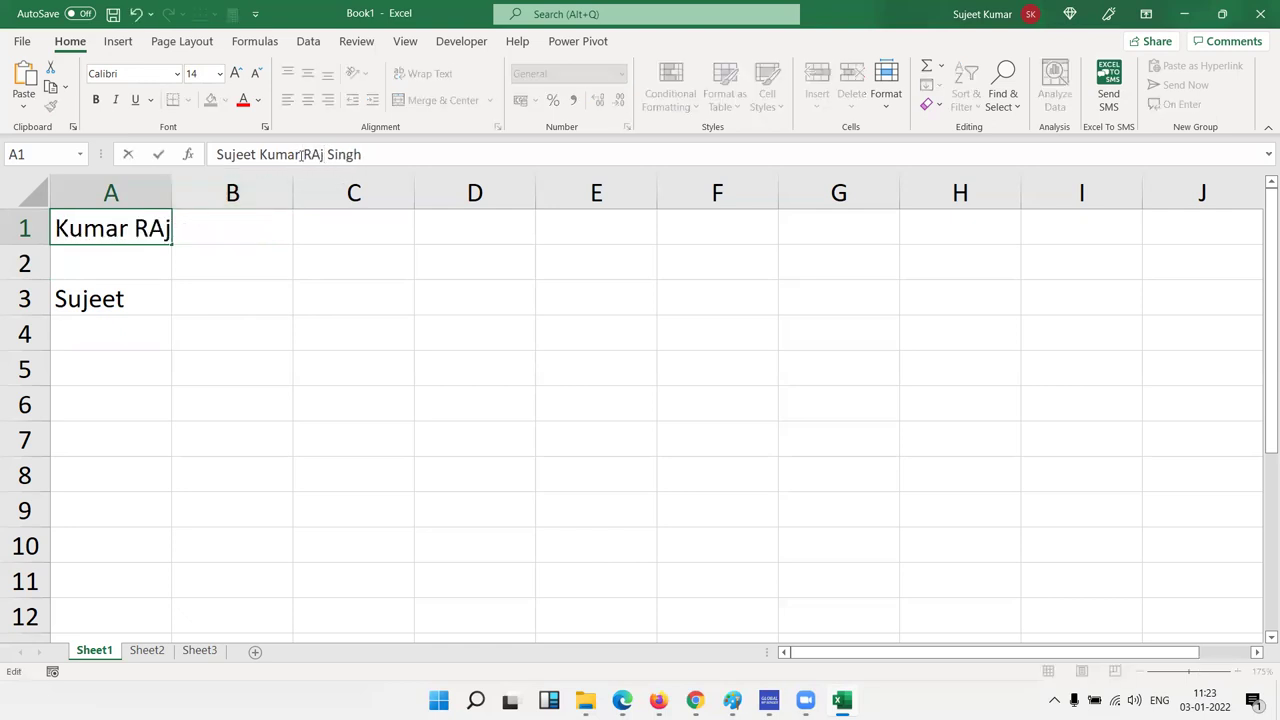
{"action": "key", "text": "BackSpace"}
{"action": "key", "text": "BackSpace"}
{"action": "type", "text": "aj"}
{"action": "key", "text": "Return"}
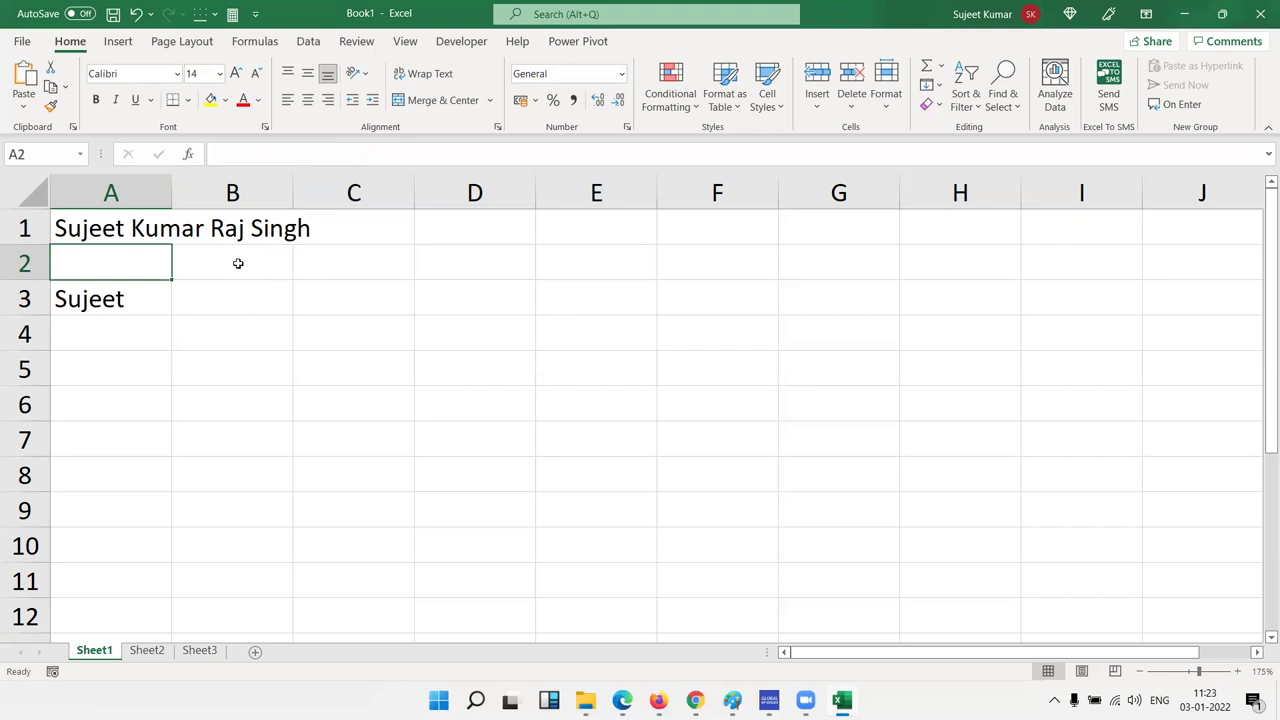
{"action": "key", "text": "Down"}
{"action": "key", "text": "Down"}
{"action": "key", "text": "Up"}
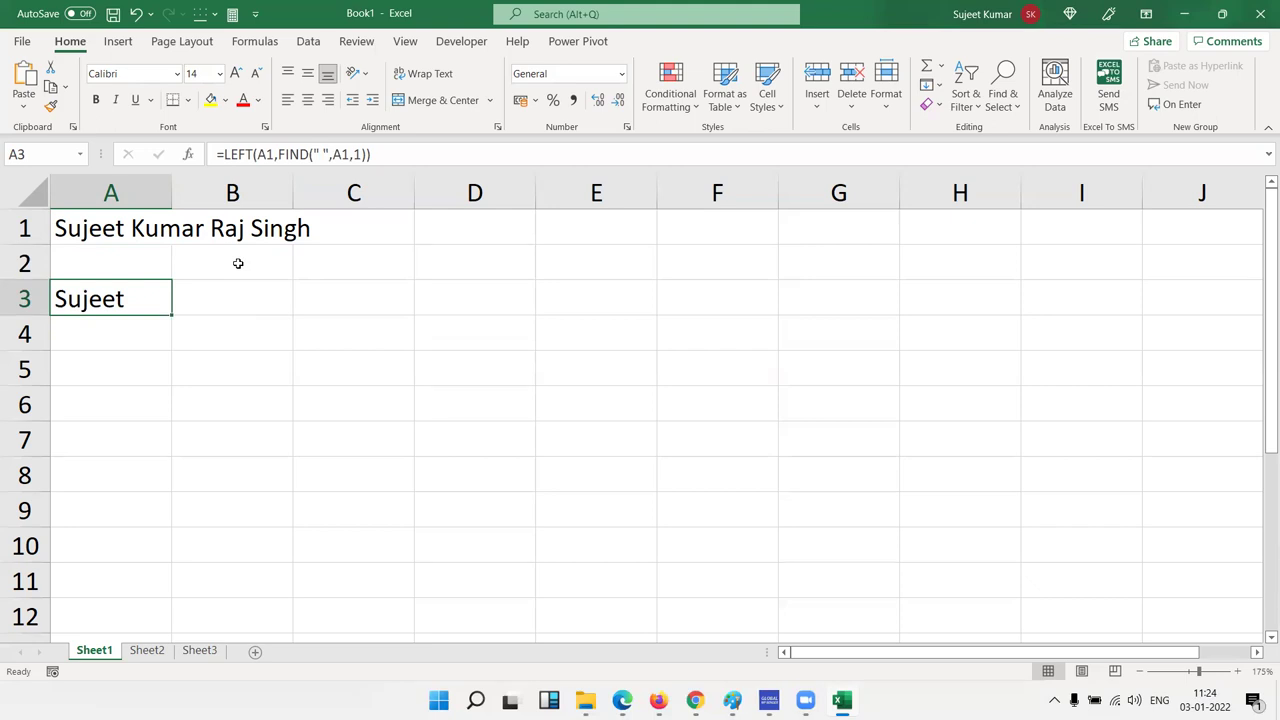
{"action": "mouse_move", "coordinate": [791, 692]}
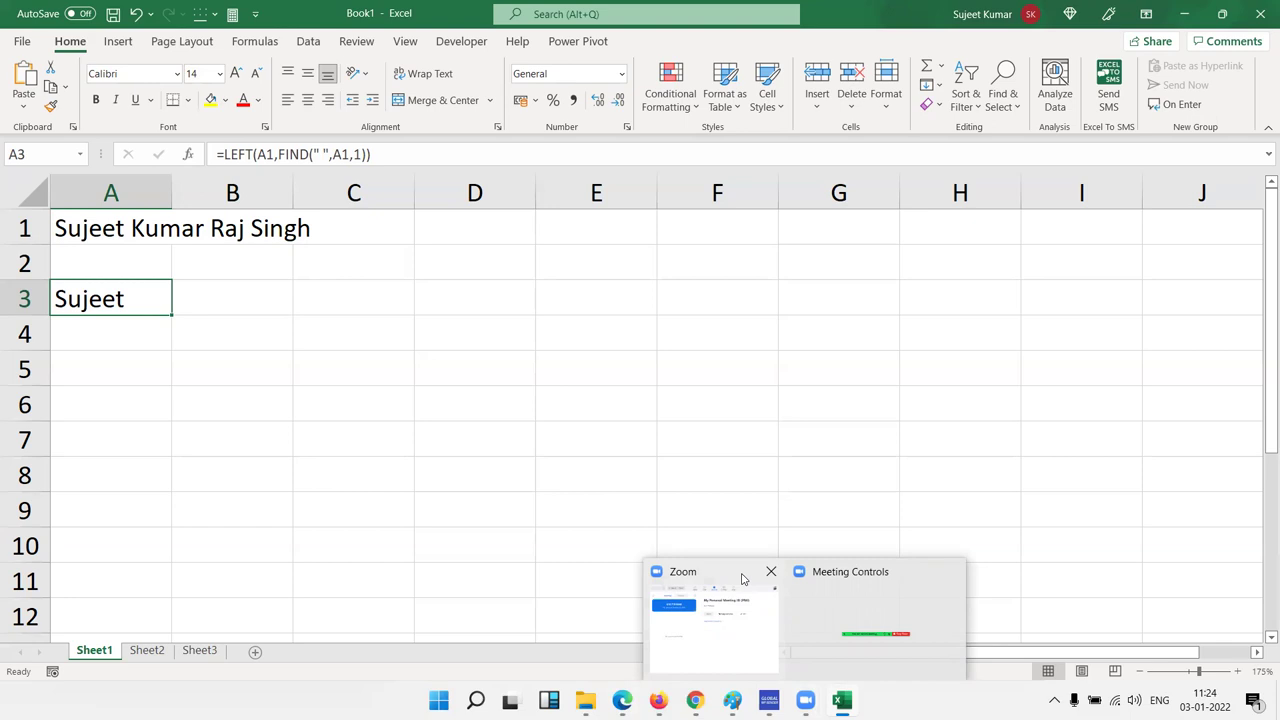
{"action": "left_click", "coordinate": [367, 346]}
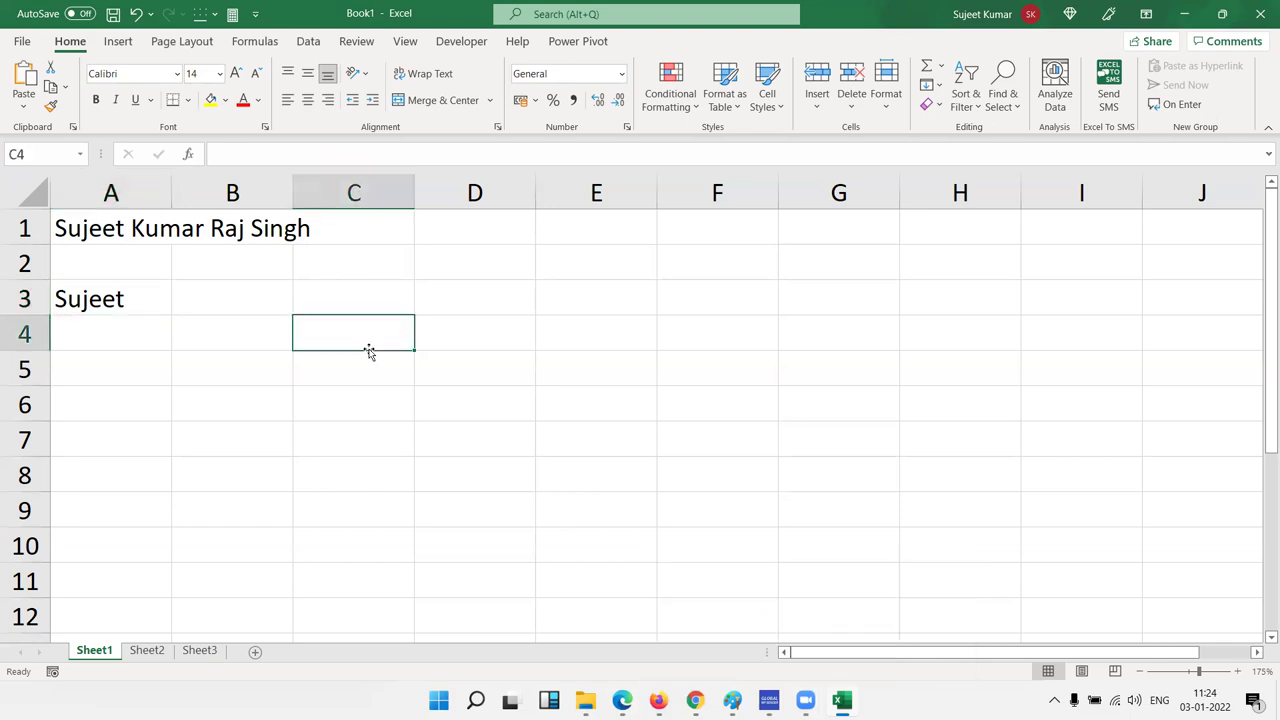
{"action": "left_click", "coordinate": [158, 298]}
{"action": "left_click", "coordinate": [229, 307]}
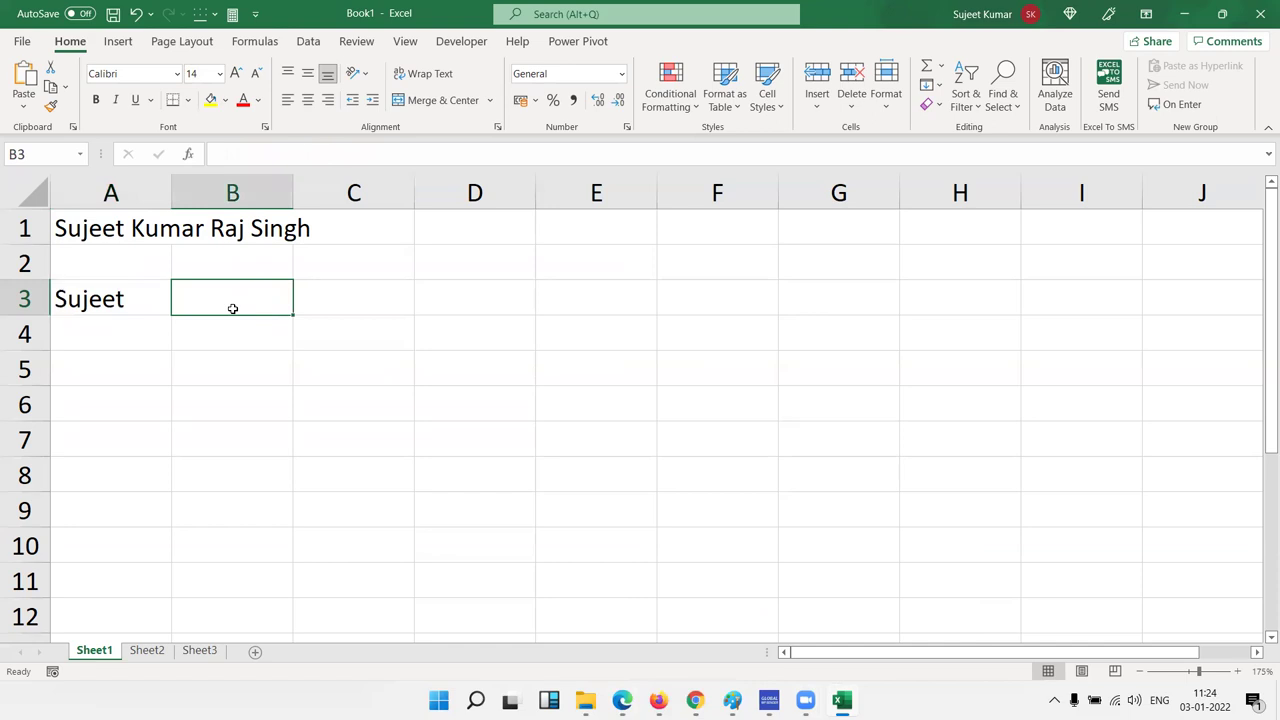
Replace A3's formula with =SUBSTITUTE(A1," ",REPT(" ",99)) and accept Excel's correction.
{"action": "key", "text": "Left"}
{"action": "key", "text": "Delete"}
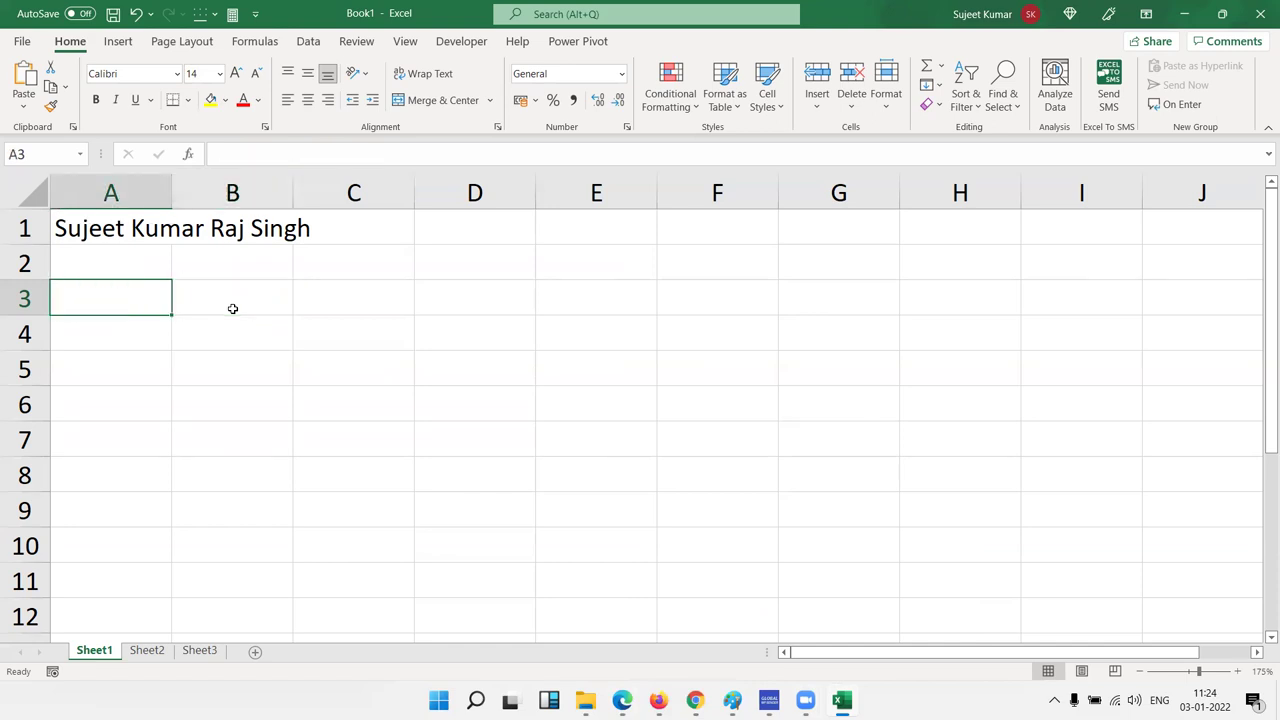
{"action": "type", "text": "=sub"}
{"action": "key", "text": "Tab"}
{"action": "key", "text": "Up"}
{"action": "key", "text": "Up"}
{"action": "type", "text": ","}
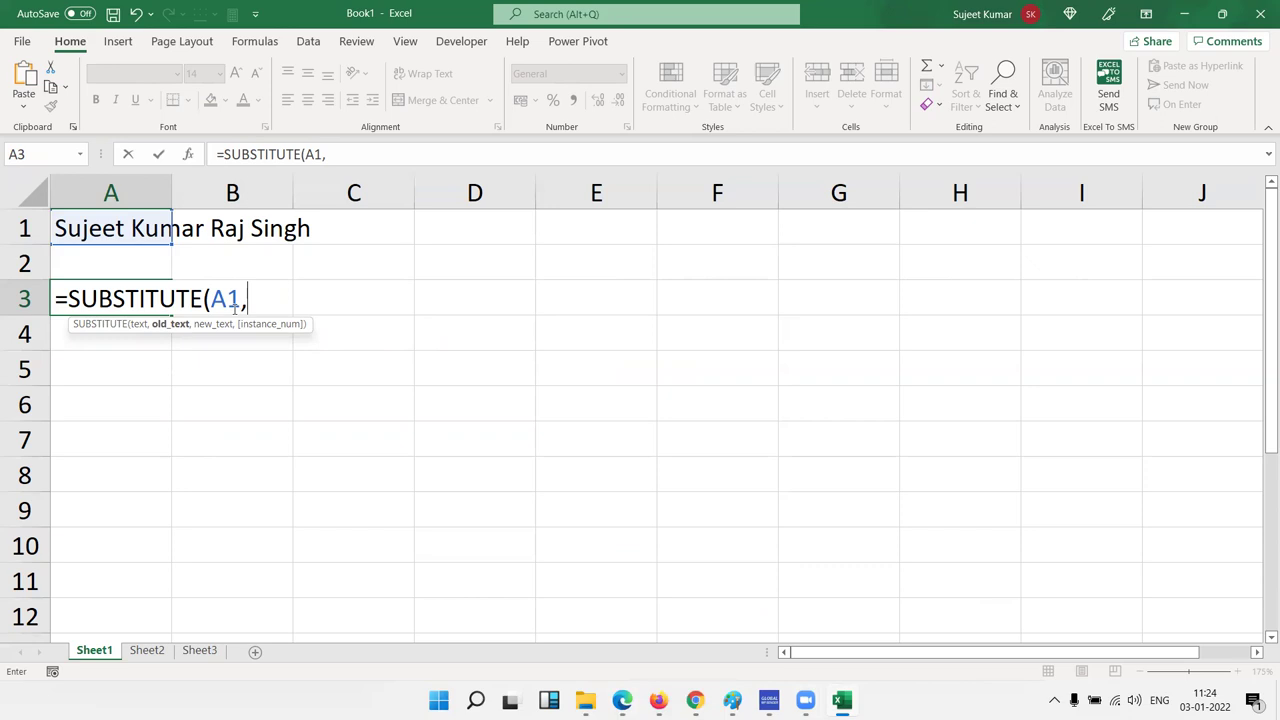
{"action": "type", "text": "\" \""}
{"action": "type", "text": ","}
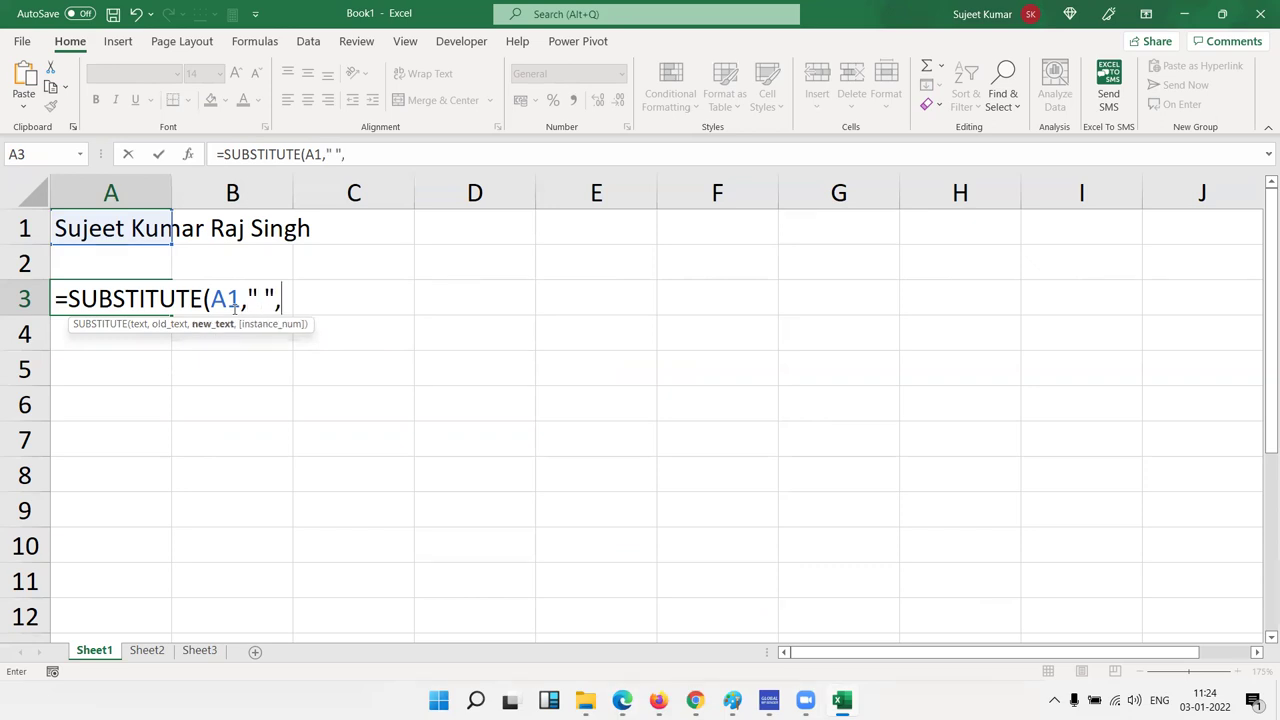
{"action": "type", "text": "ref"}
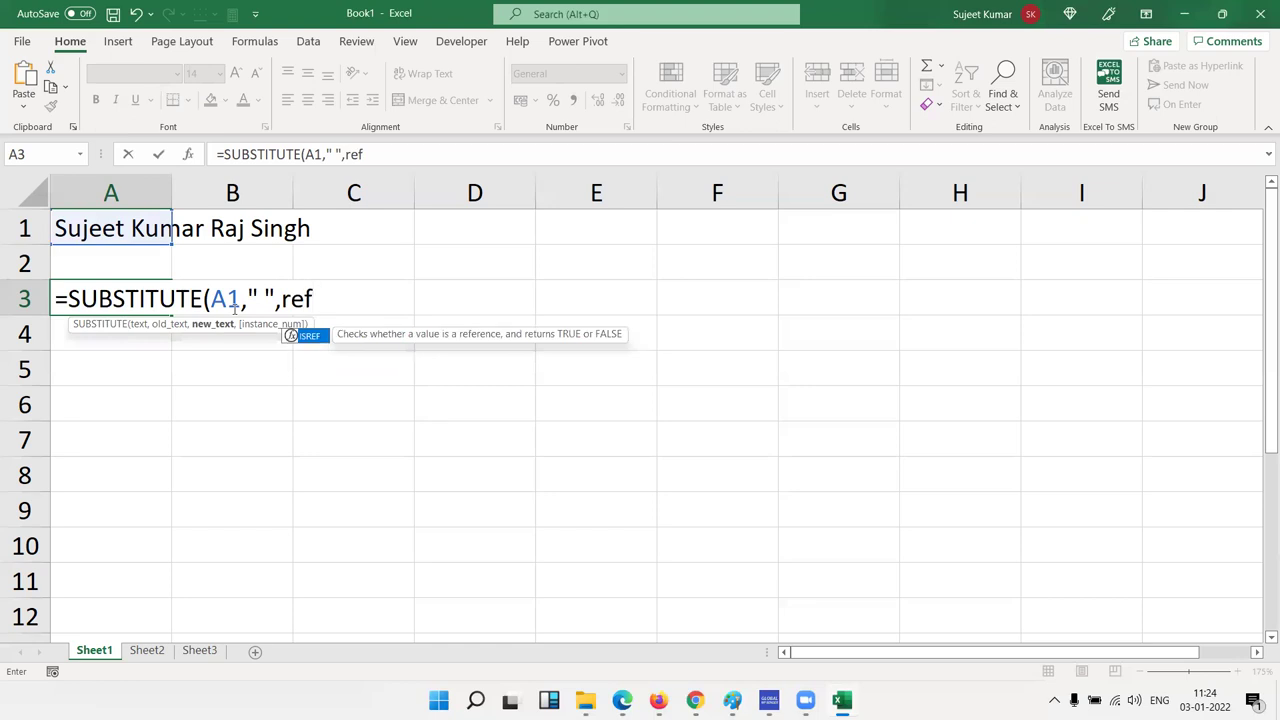
{"action": "key", "text": "BackSpace"}
{"action": "type", "text": "pt"}
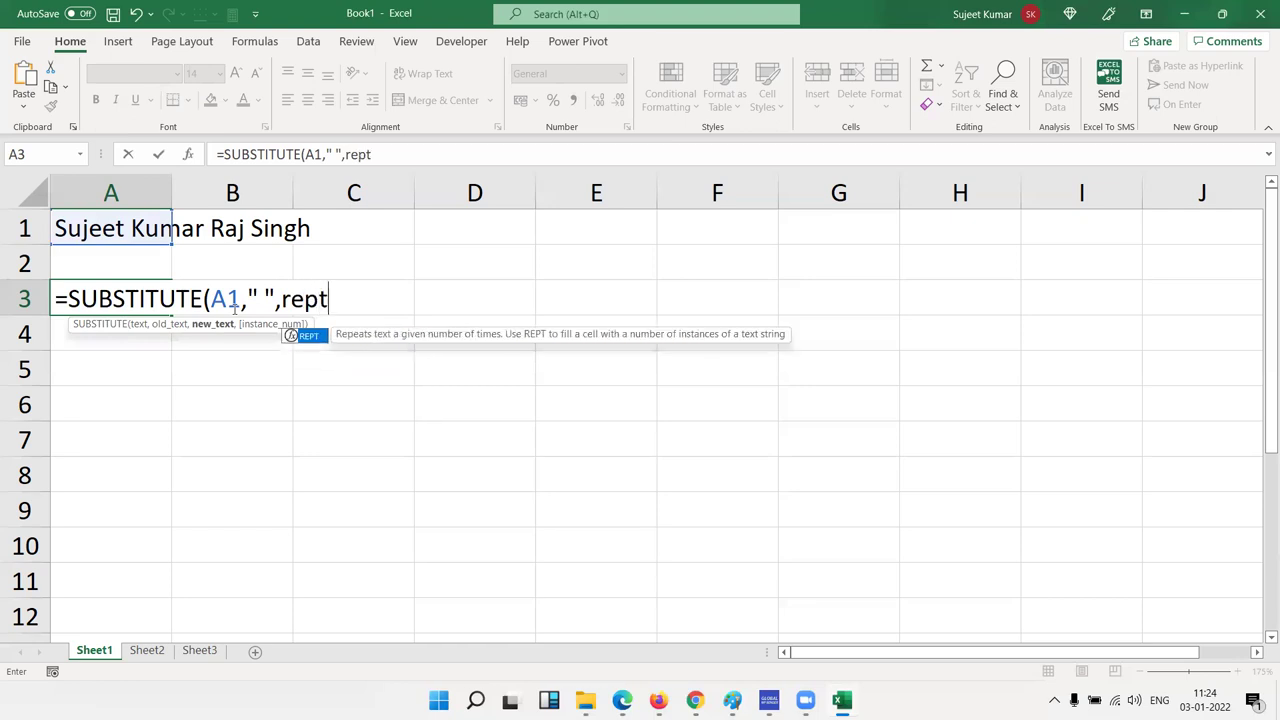
{"action": "type", "text": "("}
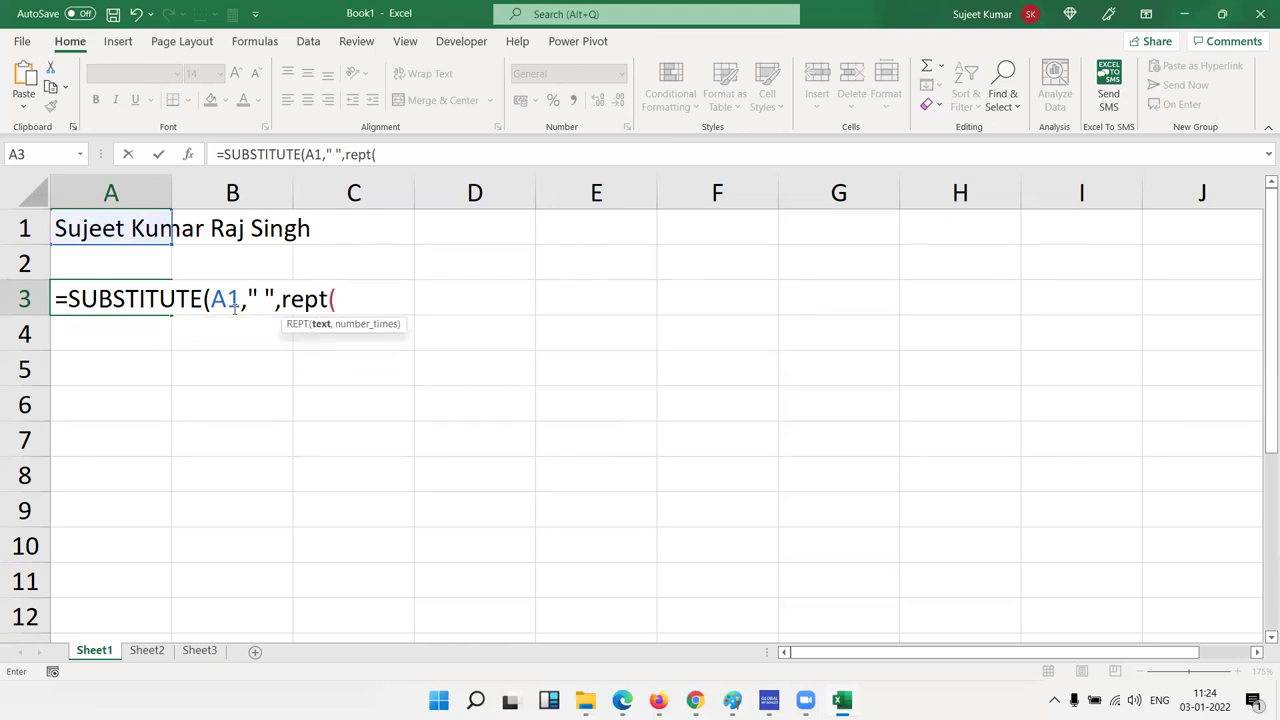
{"action": "type", "text": "\" \",99"}
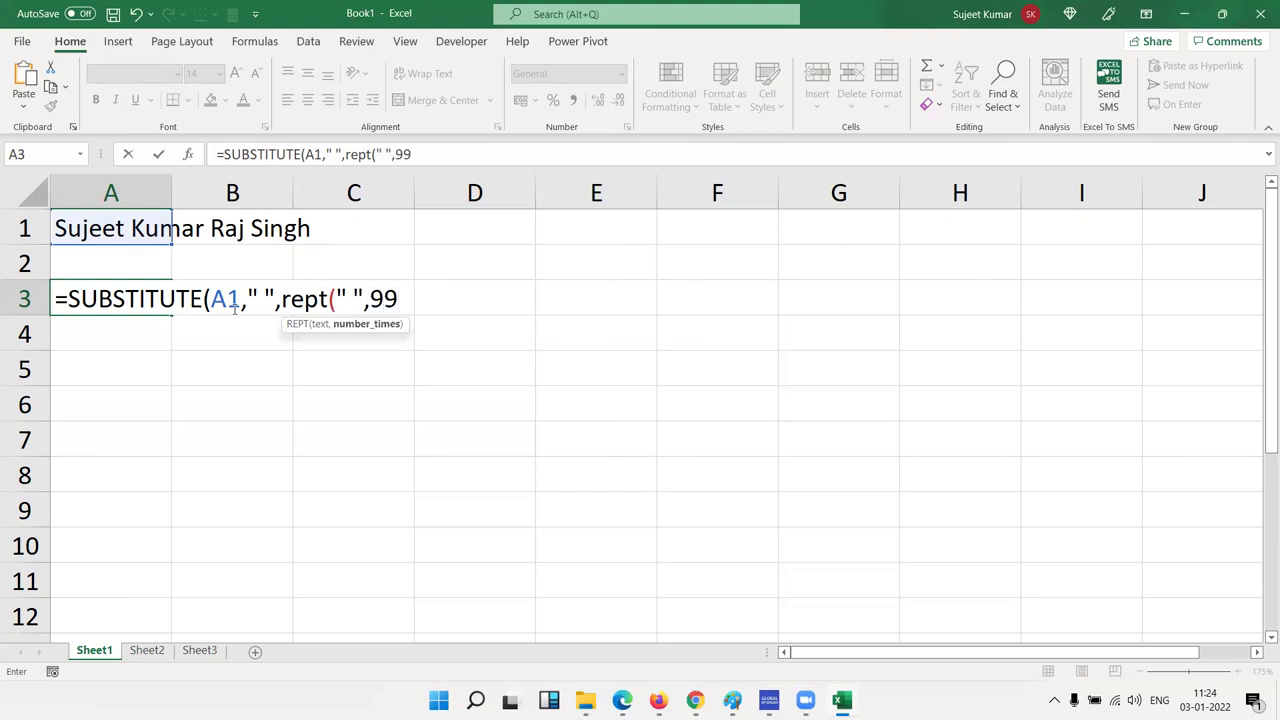
{"action": "type", "text": ")"}
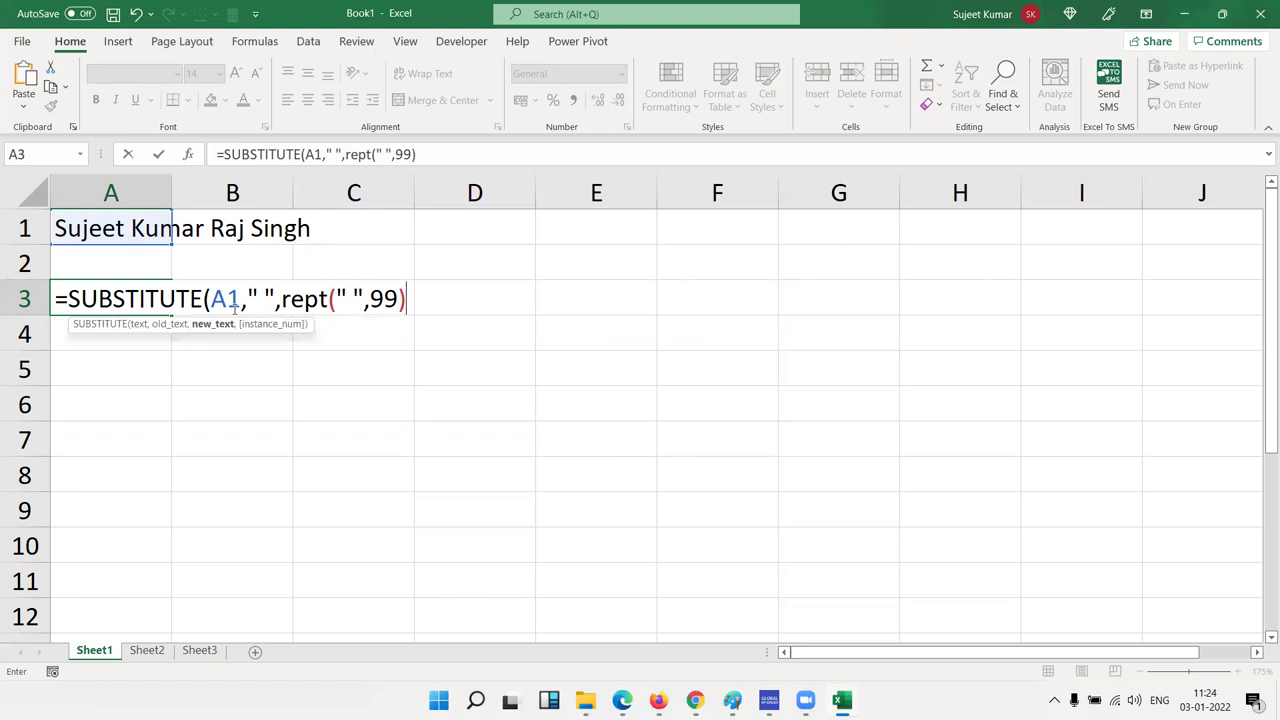
{"action": "key", "text": "Return"}
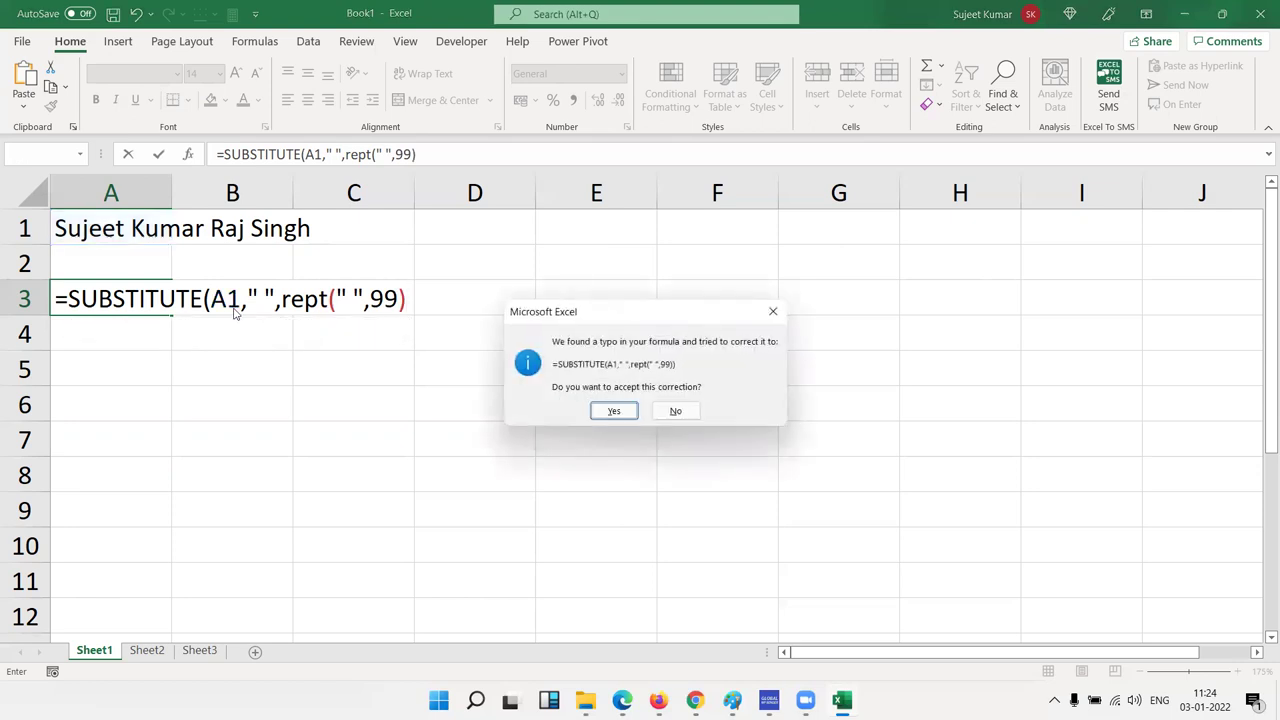
{"action": "key", "text": "Return"}
{"action": "key", "text": "Up"}
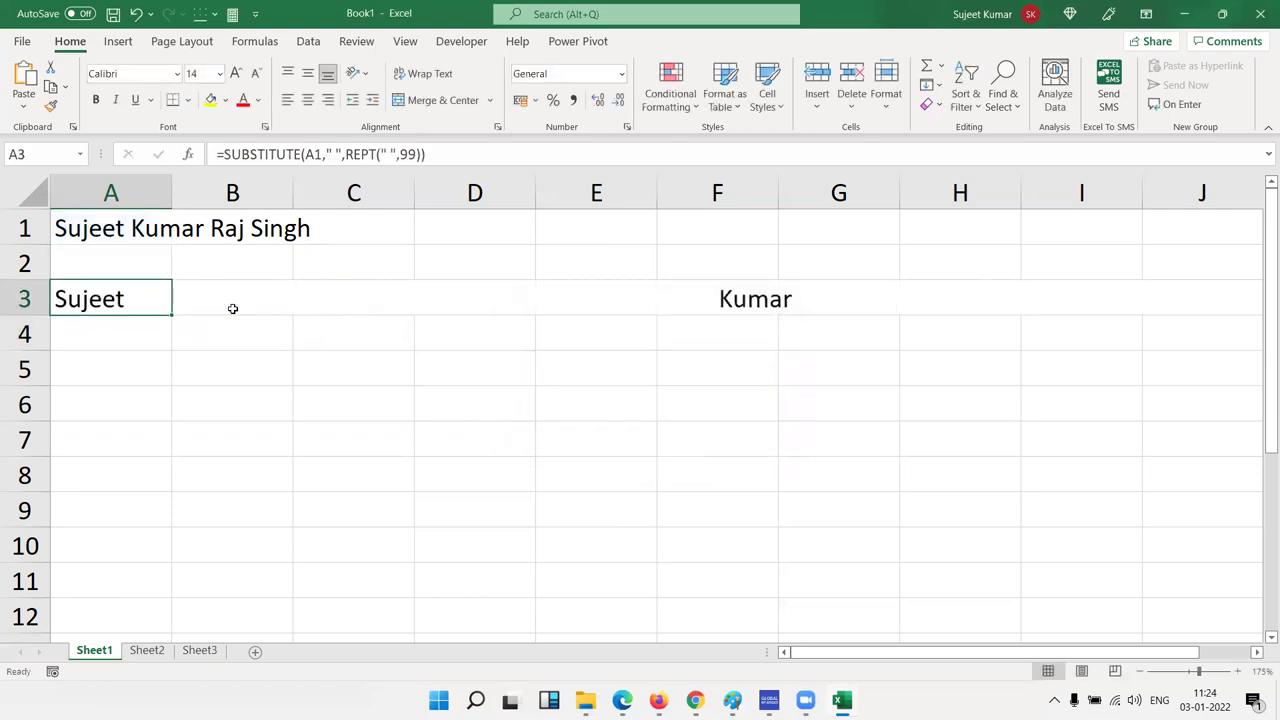
{"action": "scroll", "coordinate": [291, 297], "scroll_direction": "down", "scroll_amount": 3}
{"action": "scroll", "coordinate": [294, 299], "scroll_direction": "down", "scroll_amount": 1}
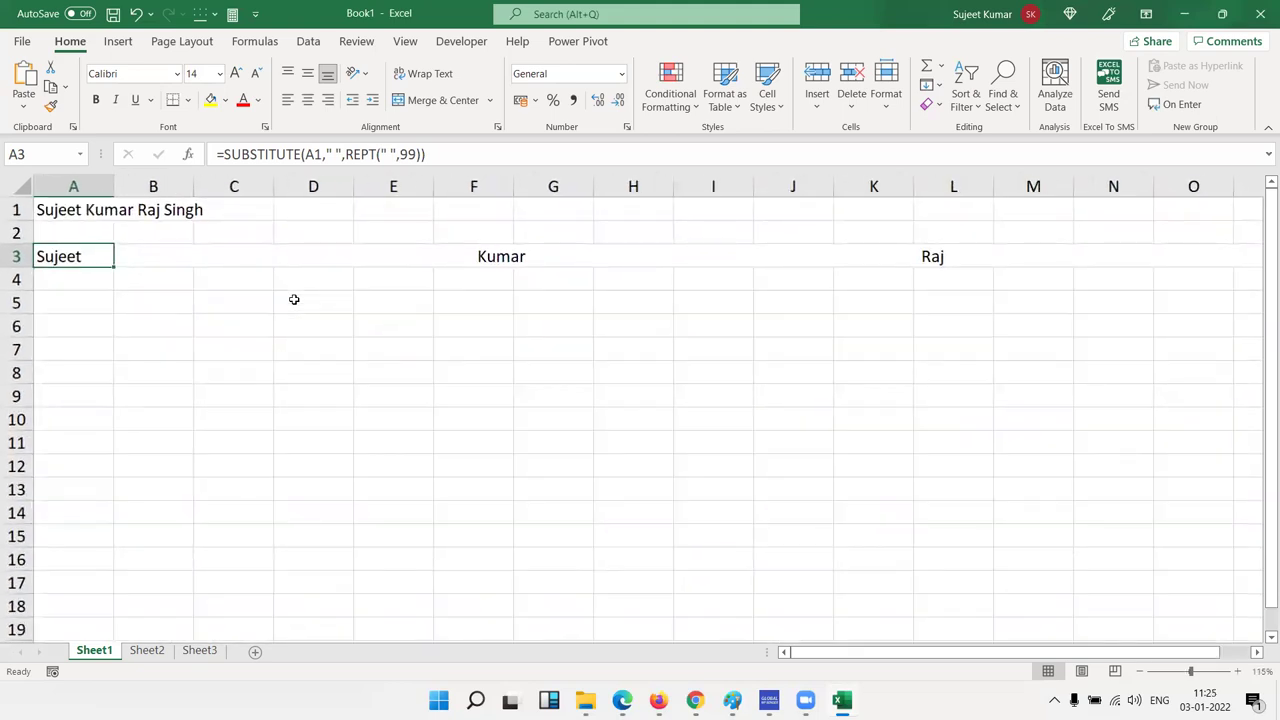
{"action": "scroll", "coordinate": [294, 299], "scroll_direction": "down", "scroll_amount": 1}
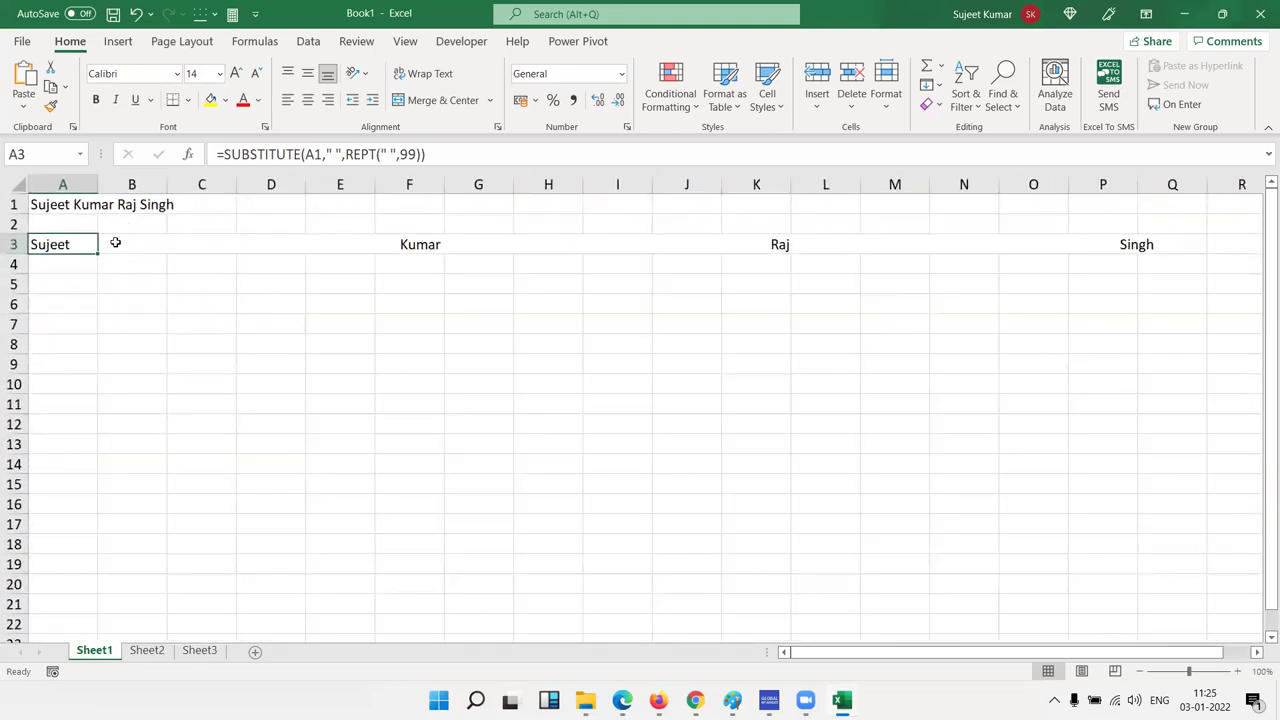
{"action": "left_click", "coordinate": [184, 244]}
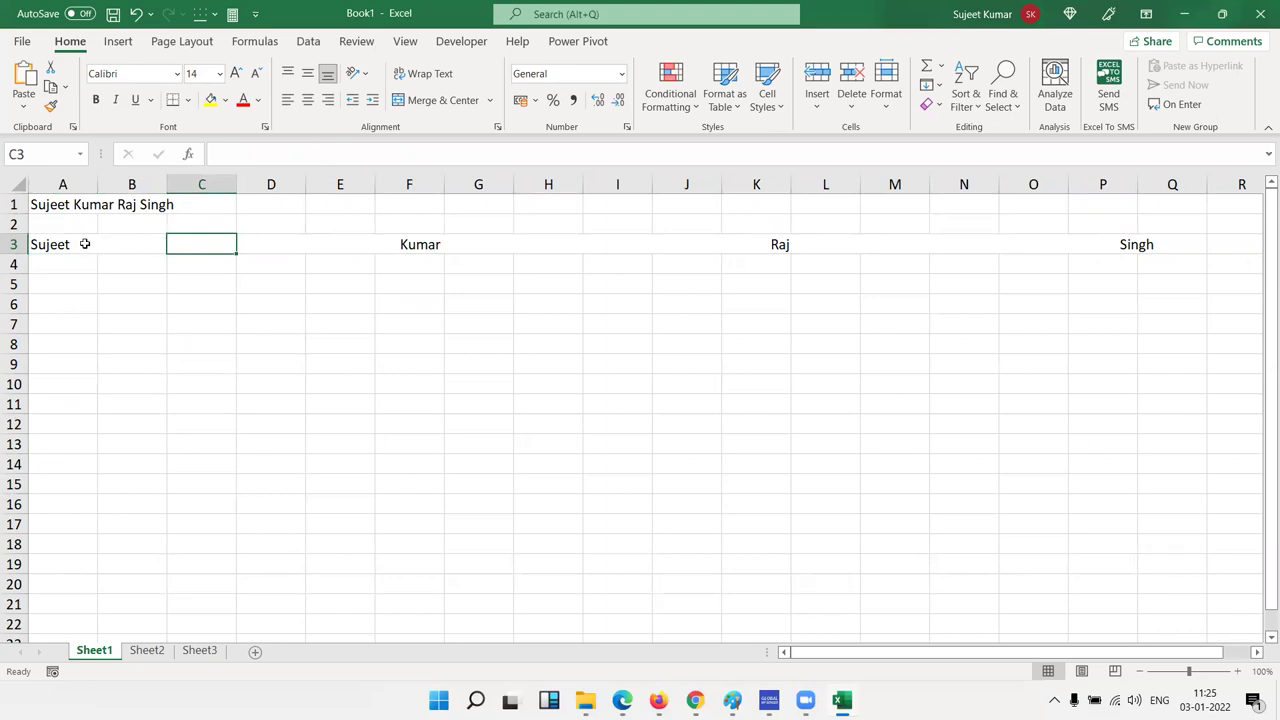
{"action": "left_click", "coordinate": [91, 243]}
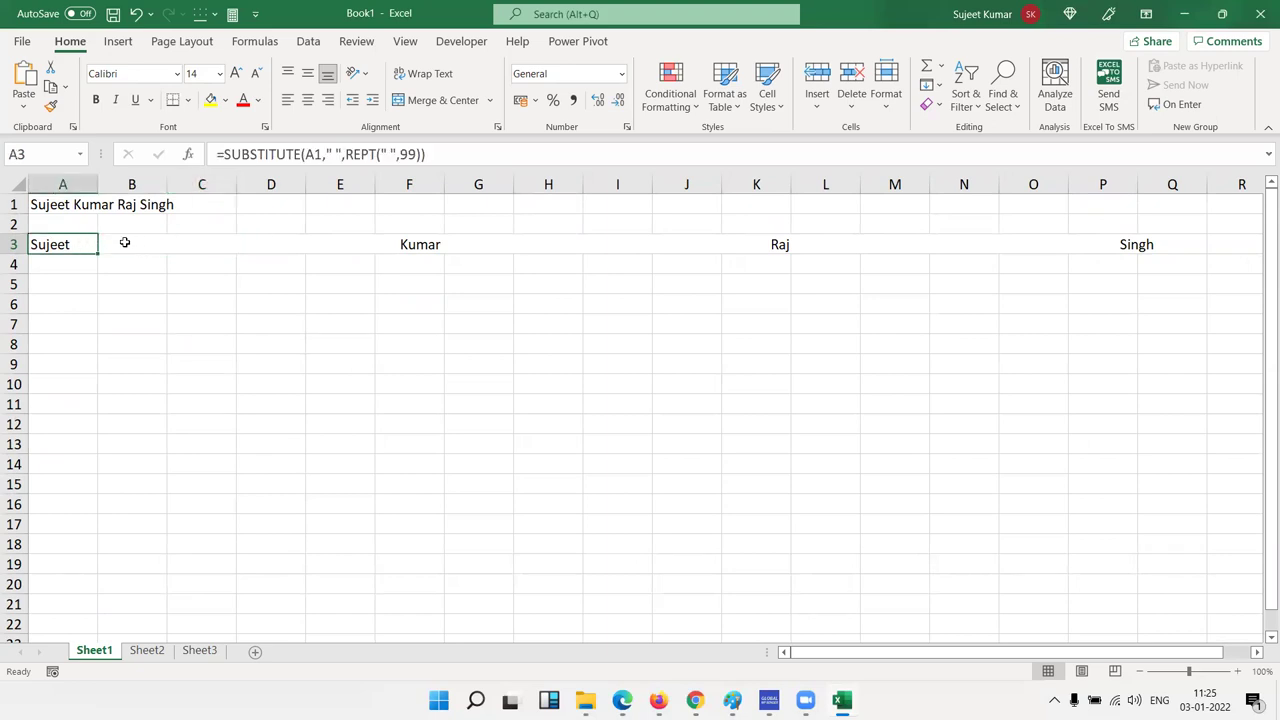
{"action": "left_click", "coordinate": [127, 247]}
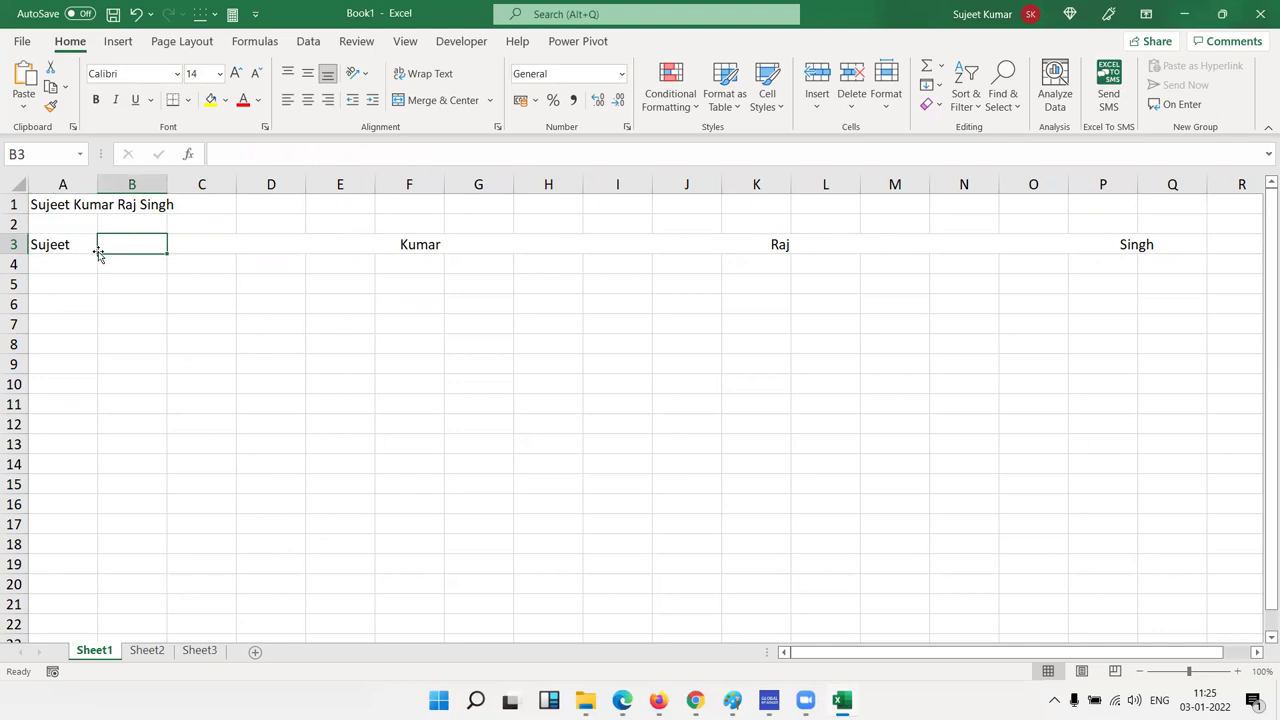
{"action": "left_click", "coordinate": [62, 248]}
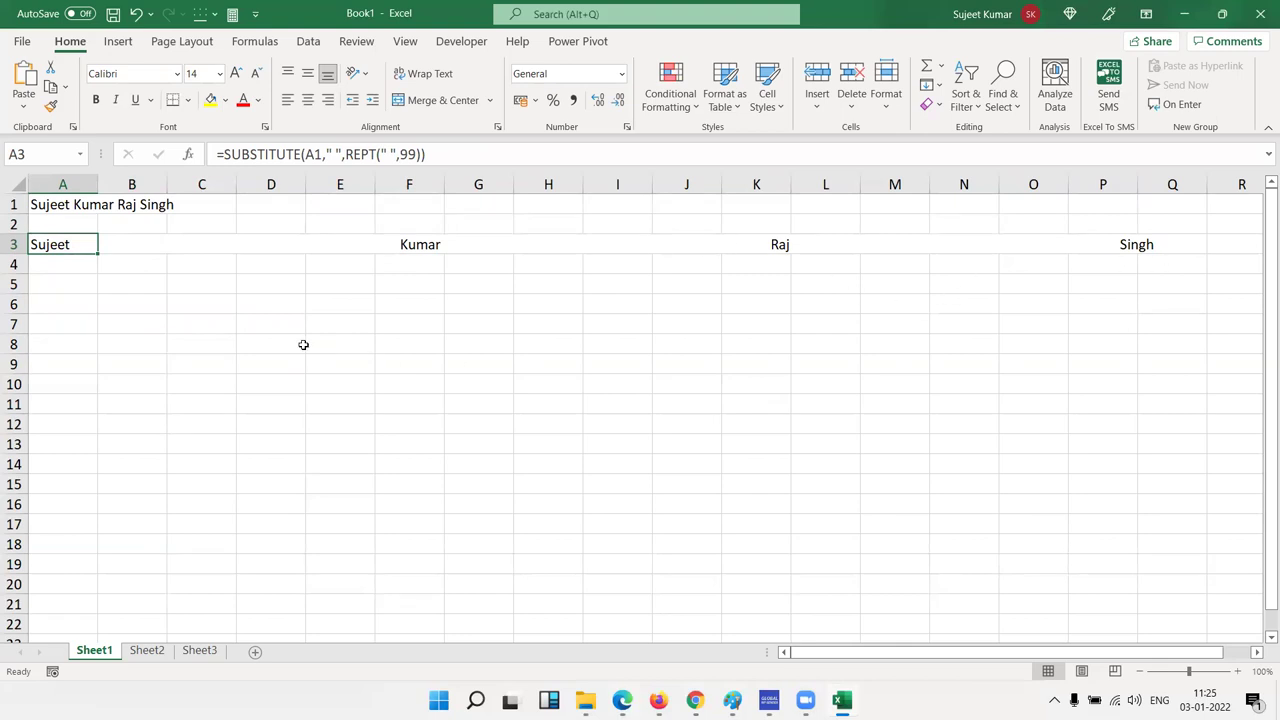
{"action": "left_click", "coordinate": [88, 268]}
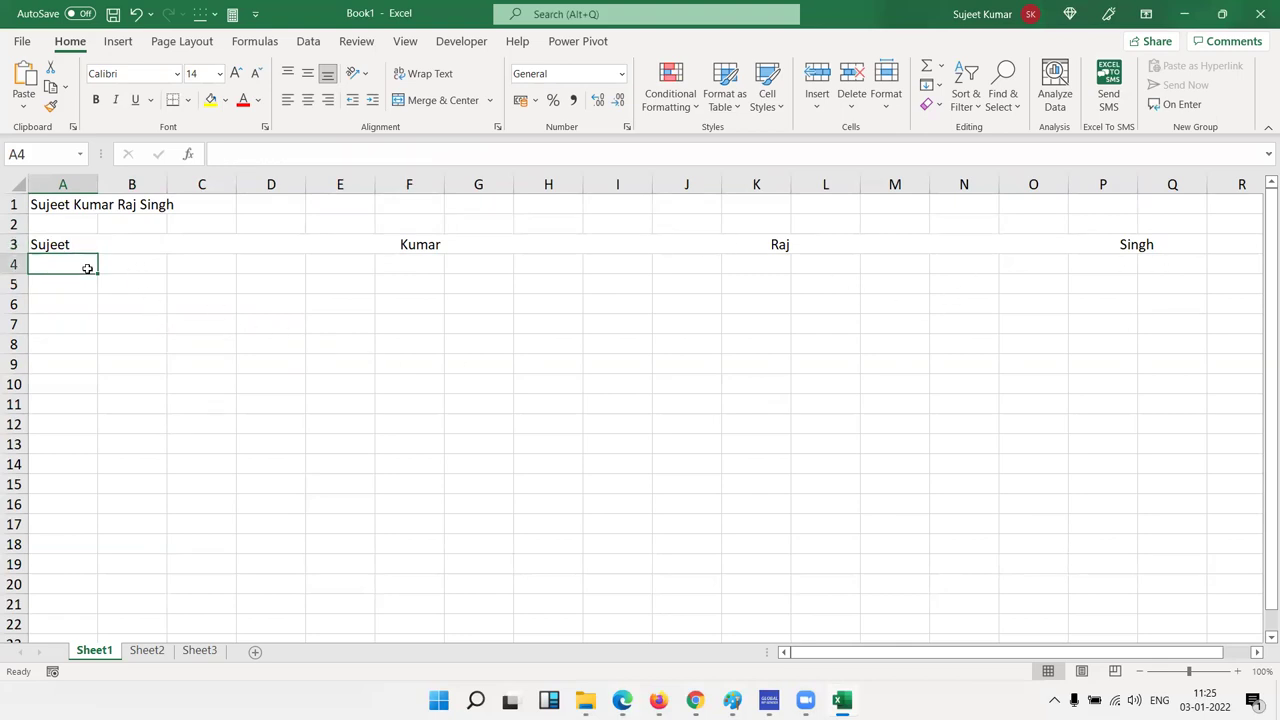
Abandon a REPT attempt and enter =RIGHT(A3,9) in A4.
{"action": "scroll", "coordinate": [77, 269], "scroll_direction": "up", "scroll_amount": 4, "text": "ctrl"}
{"action": "scroll", "coordinate": [122, 342], "scroll_direction": "up", "scroll_amount": 2, "text": "ctrl"}
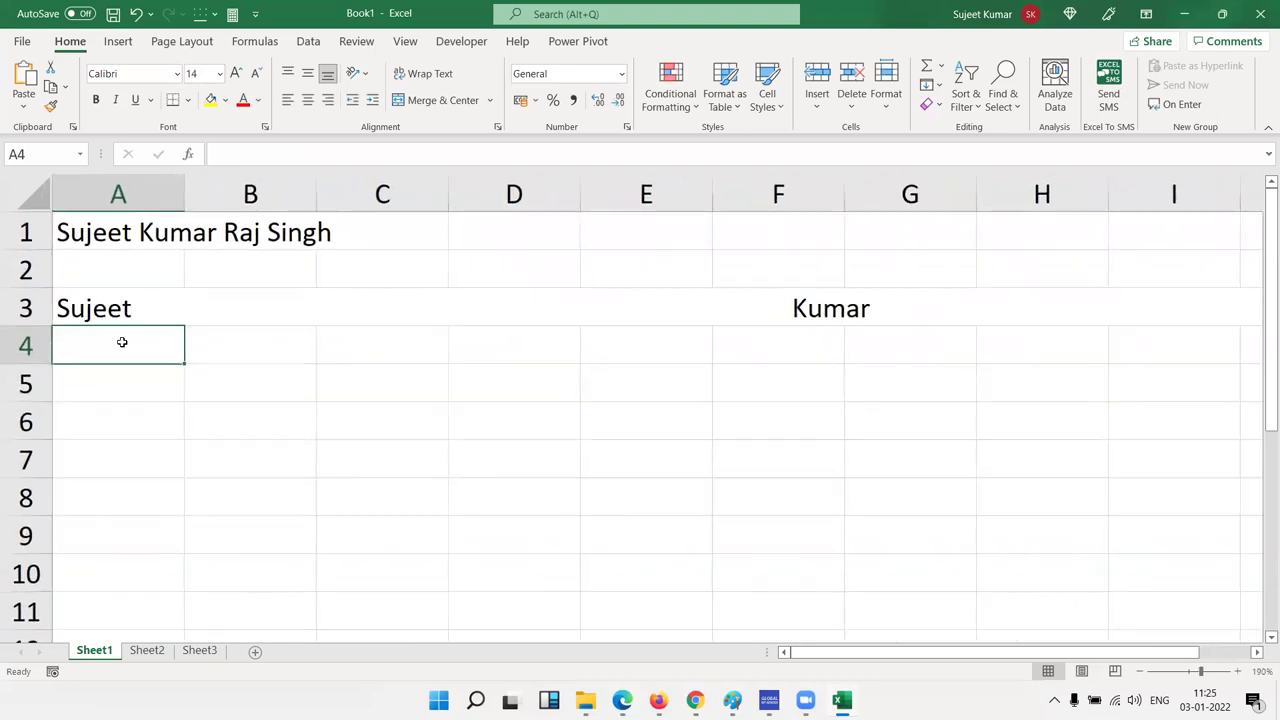
{"action": "type", "text": "=re"}
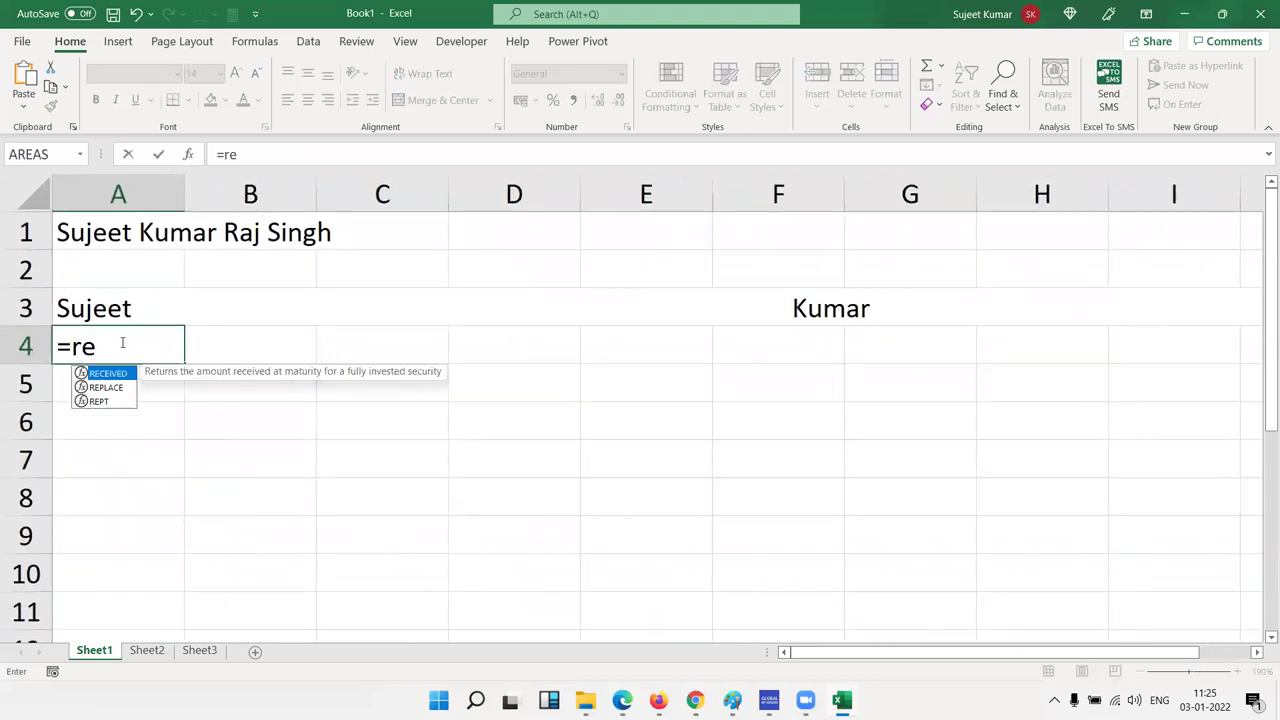
{"action": "type", "text": "pt"}
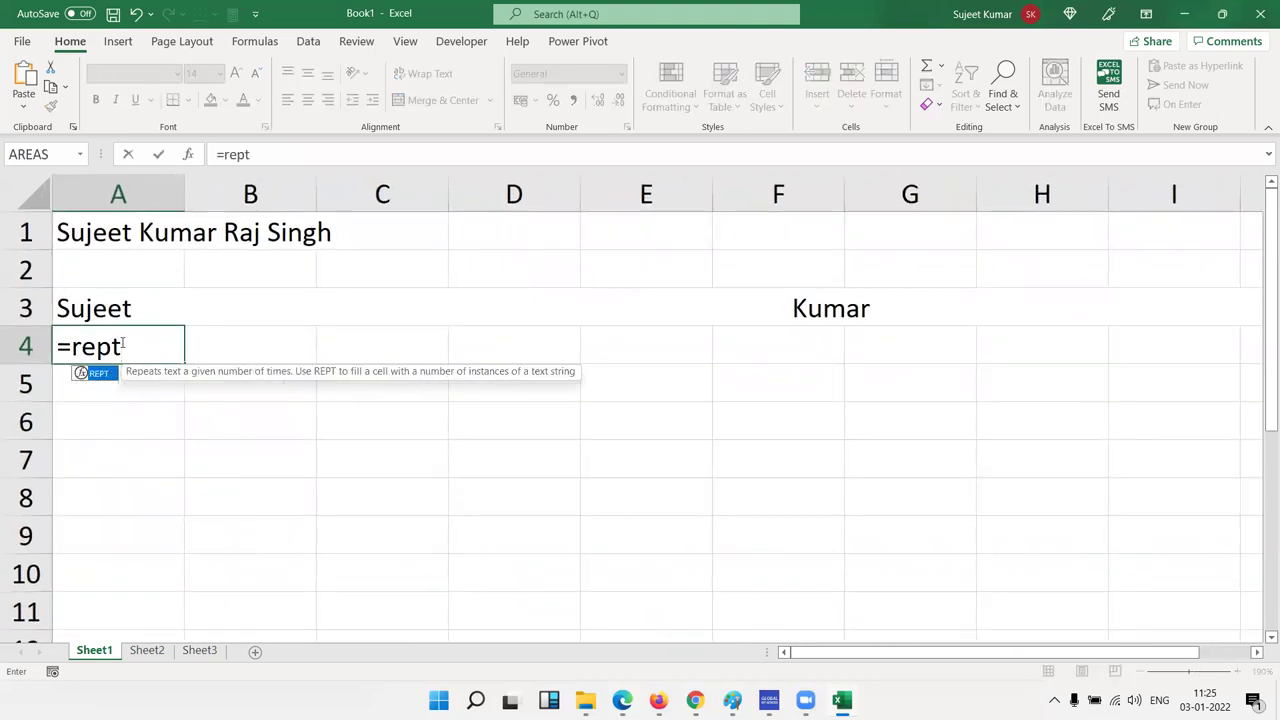
{"action": "type", "text": "("}
{"action": "key", "text": "Up"}
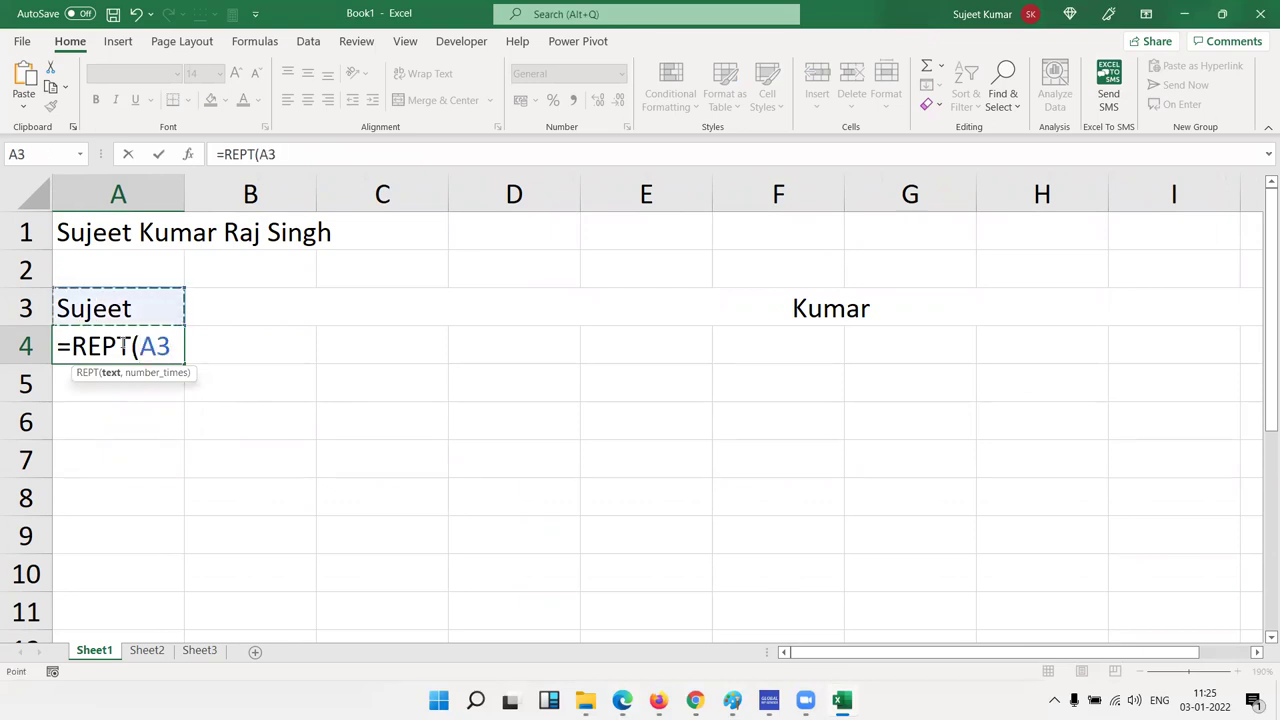
{"action": "type", "text": ","}
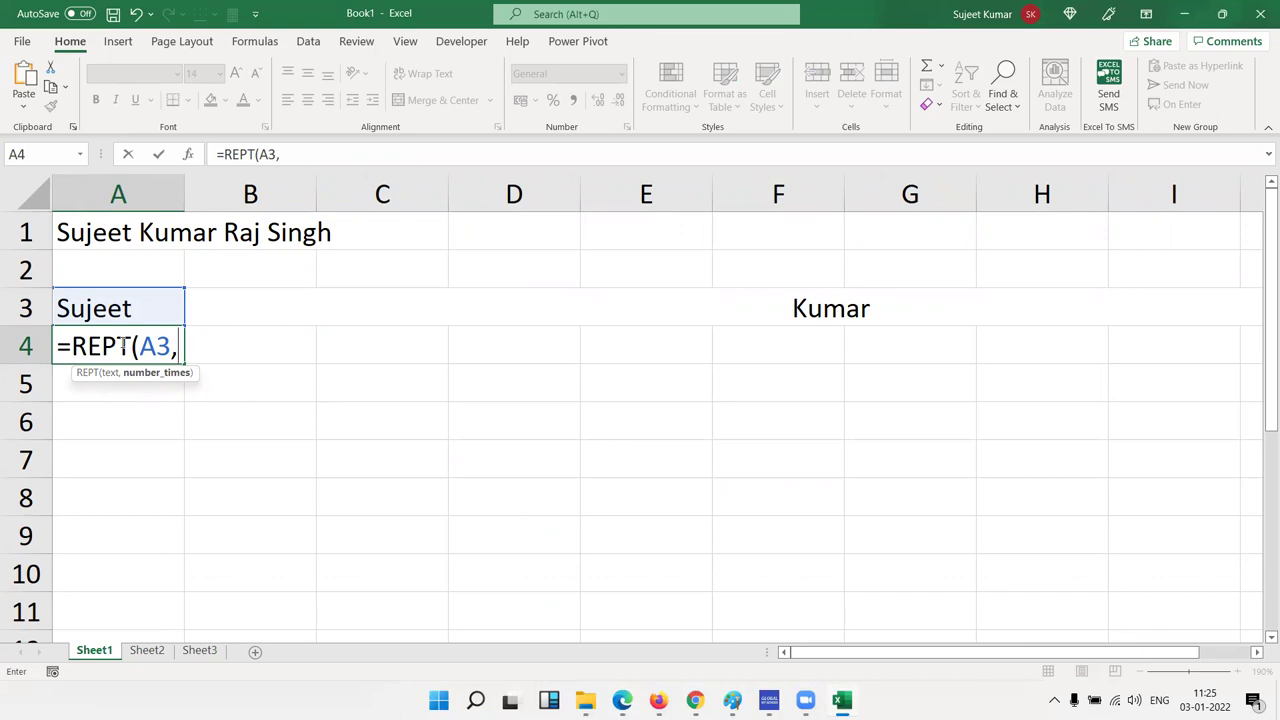
{"action": "key", "text": "BackSpace"}
{"action": "key", "text": "BackSpace"}
{"action": "key", "text": "BackSpace"}
{"action": "key", "text": "BackSpace"}
{"action": "key", "text": "BackSpace"}
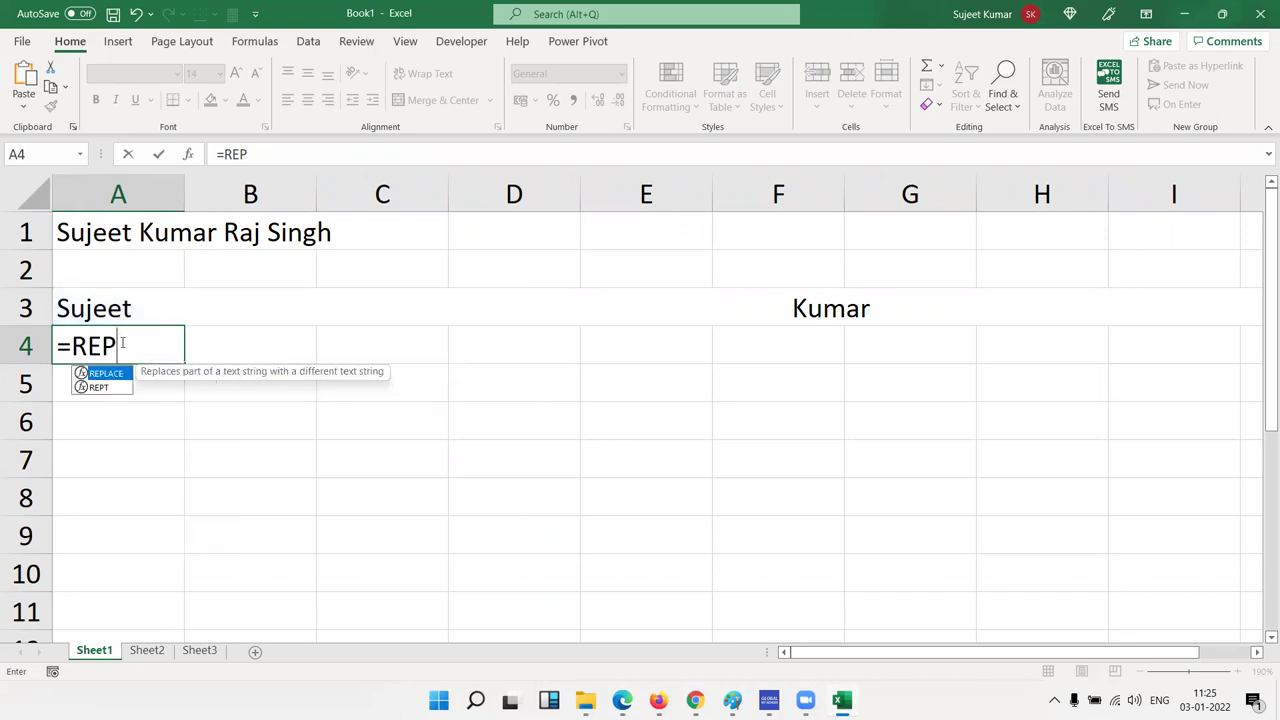
{"action": "key", "text": "BackSpace"}
{"action": "key", "text": "BackSpace"}
{"action": "type", "text": "i"}
{"action": "key", "text": "Tab"}
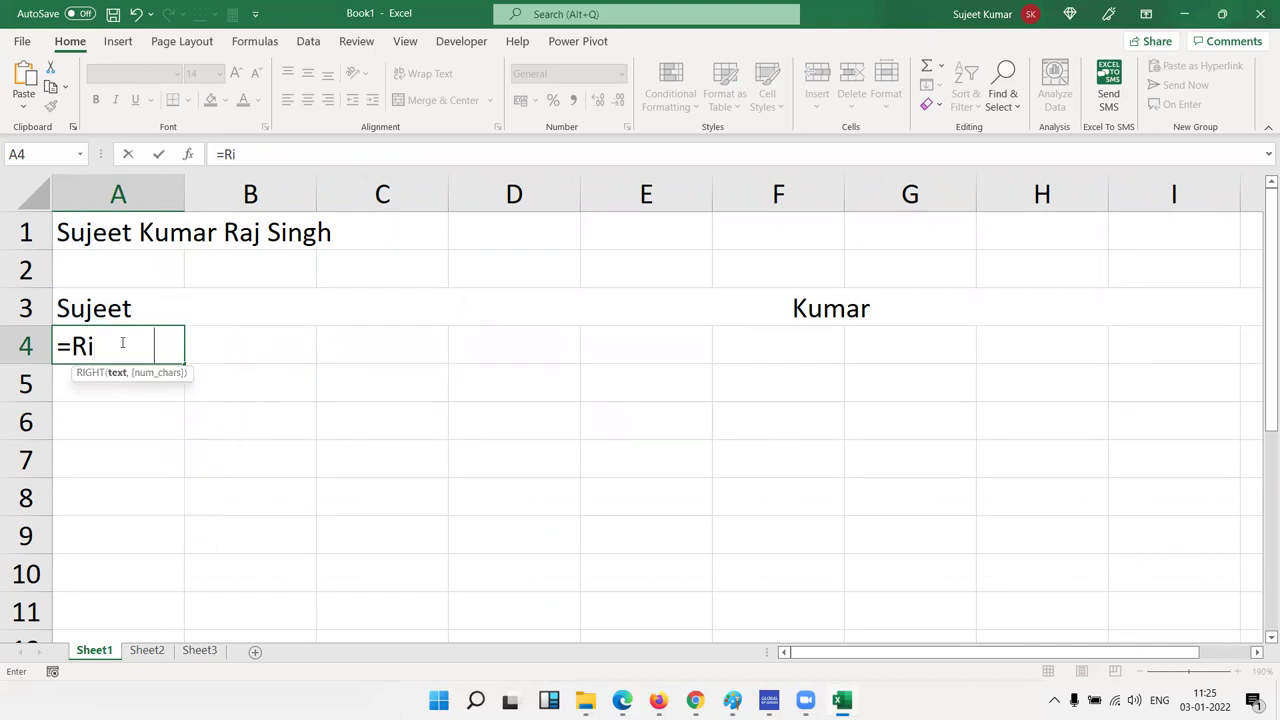
{"action": "key", "text": "Up"}
{"action": "type", "text": ","}
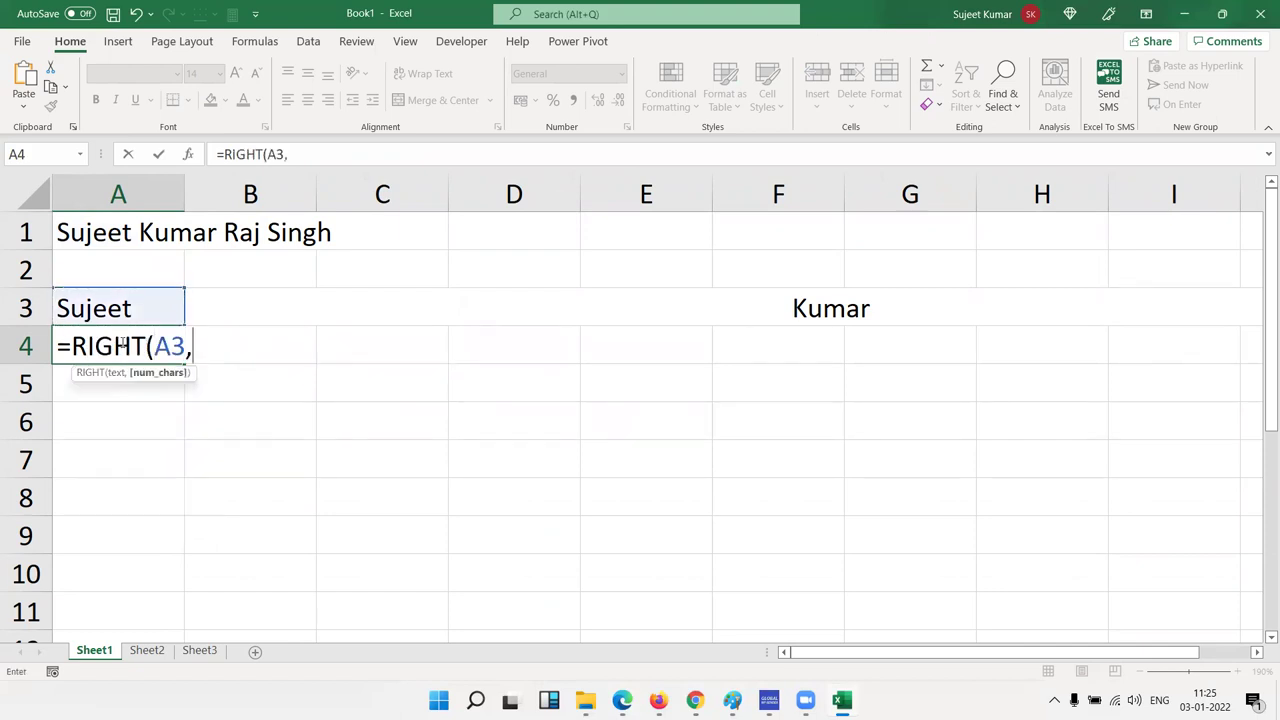
{"action": "type", "text": "9"}
{"action": "type", "text": "8"}
{"action": "key", "text": "BackSpace"}
{"action": "key", "text": "Return"}
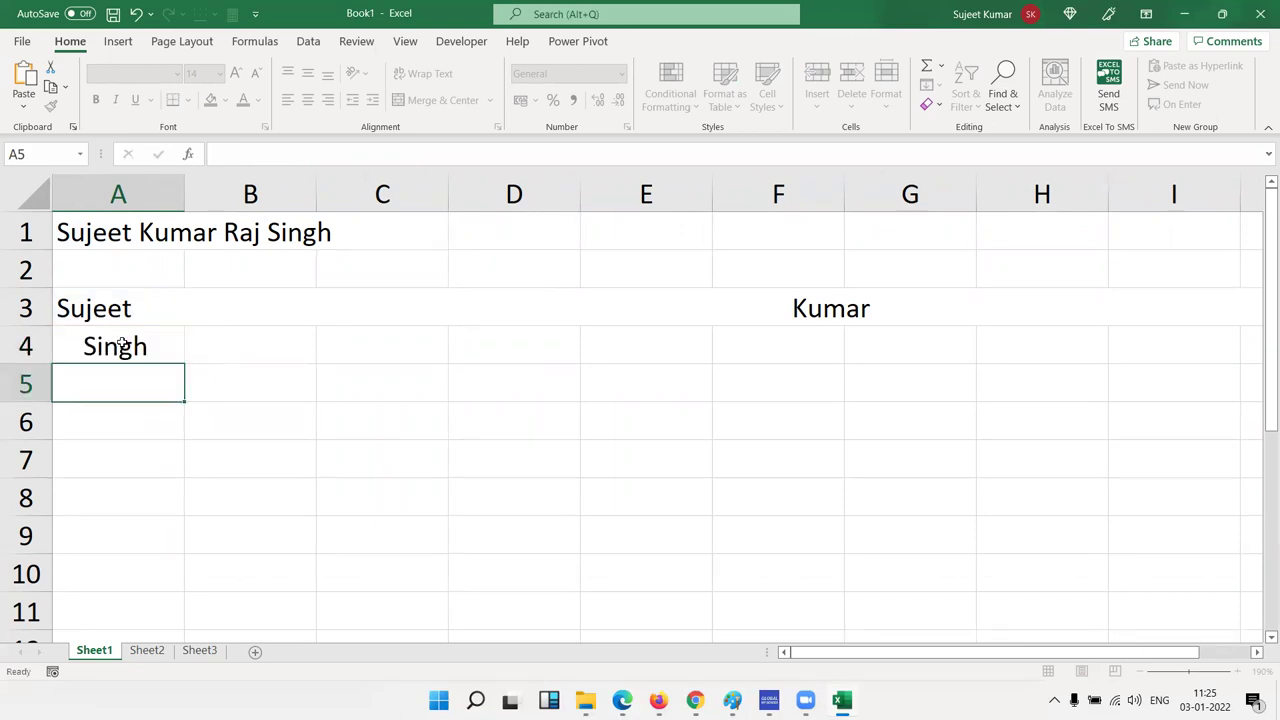
Edit A4's formula to =RIGHT(A3,99) to take the rightmost 99 characters.
{"action": "left_click", "coordinate": [121, 345]}
{"action": "double_click", "coordinate": [121, 345]}
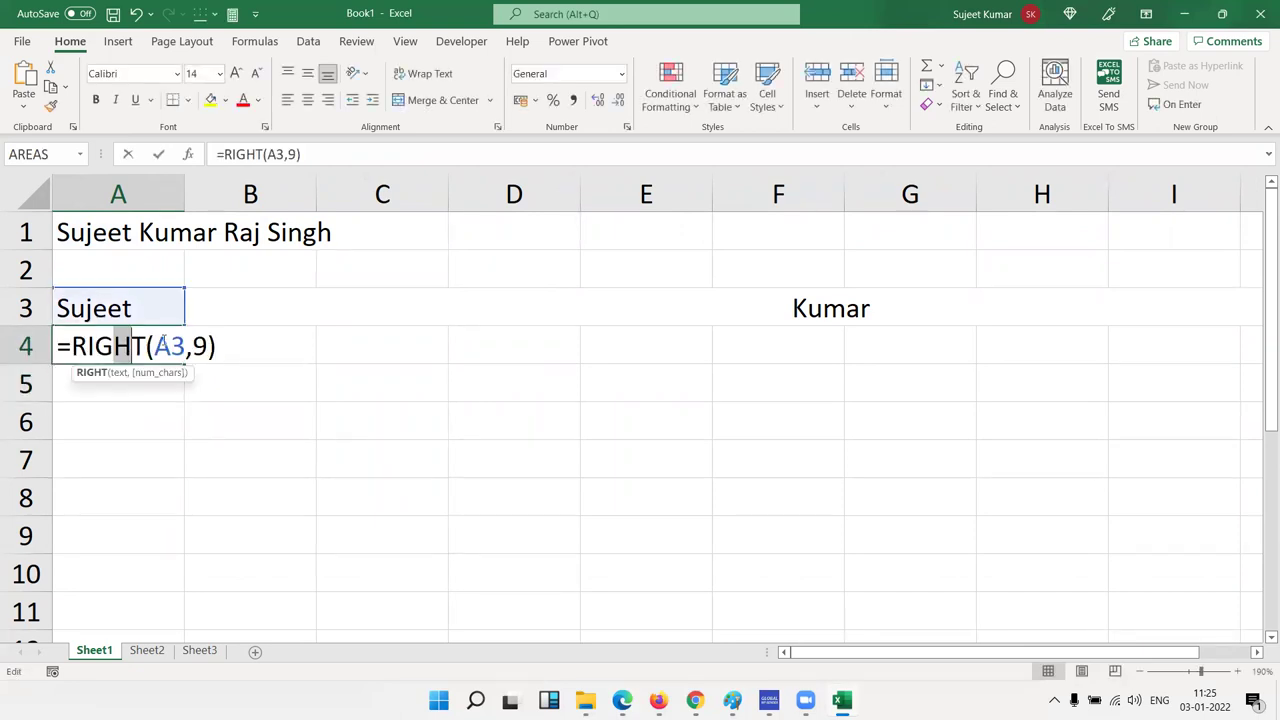
{"action": "type", "text": "9"}
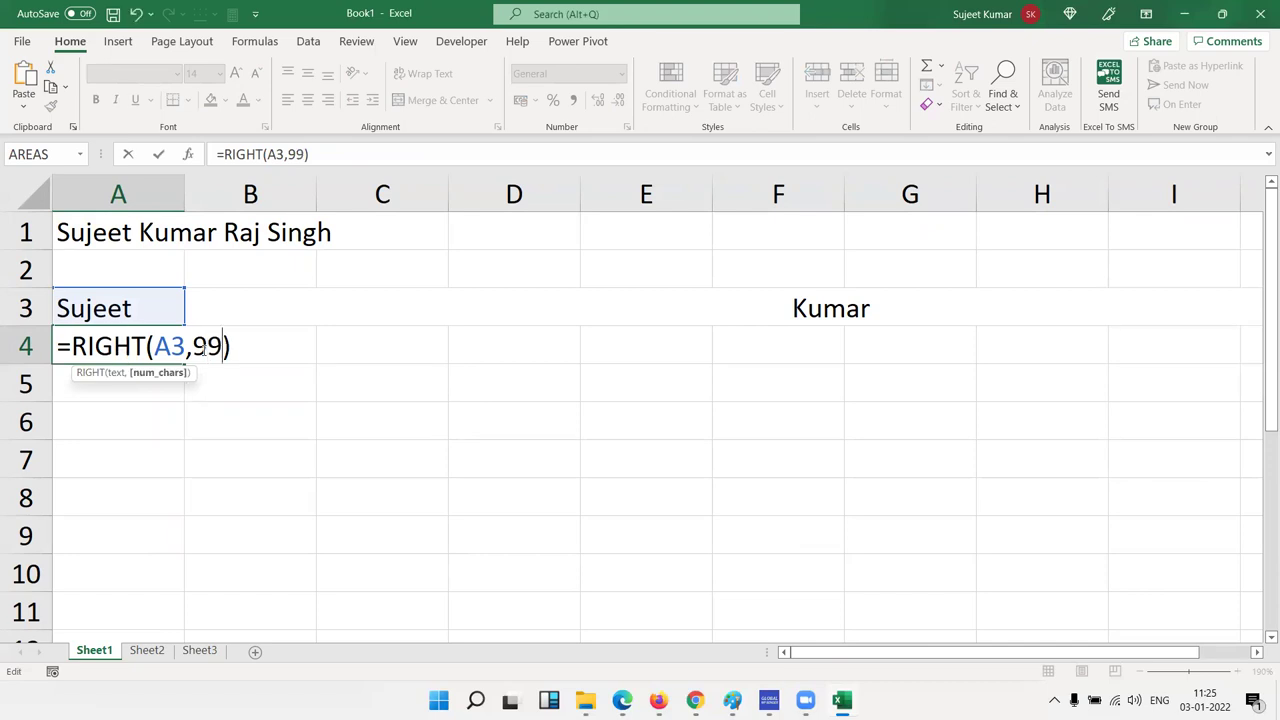
{"action": "key", "text": "Return"}
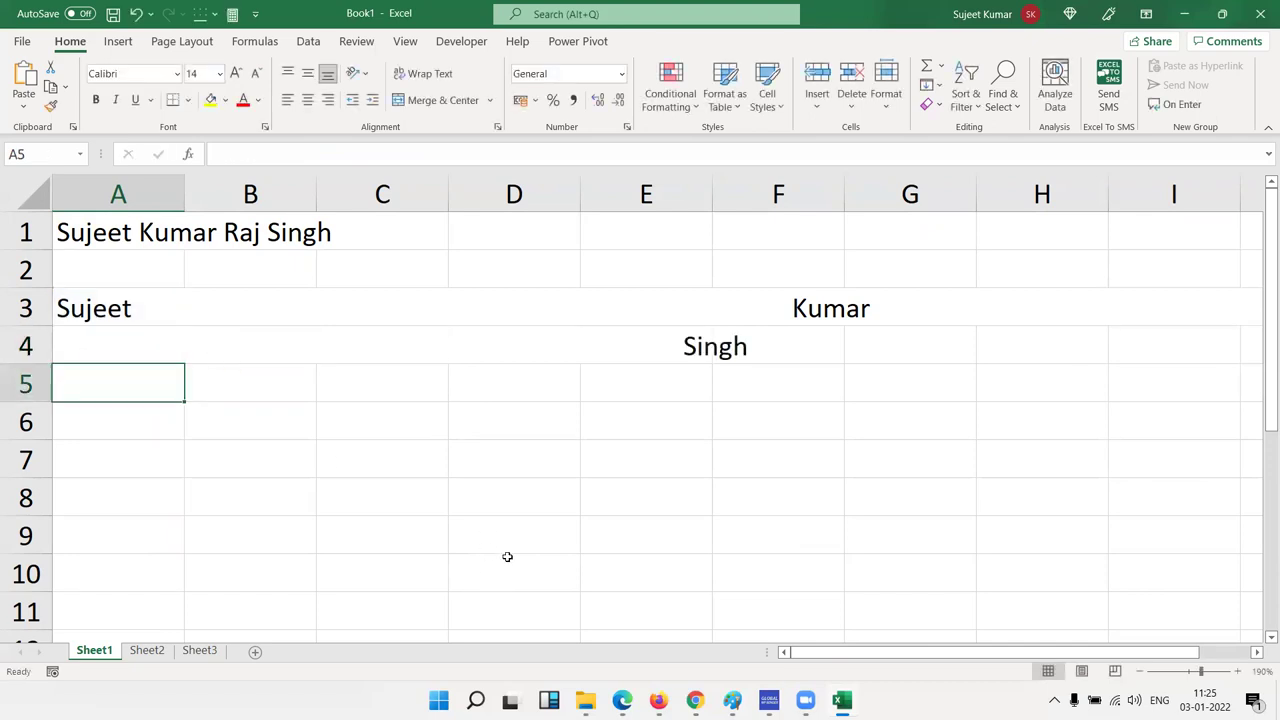
{"action": "scroll", "coordinate": [505, 537], "scroll_direction": "down", "scroll_amount": 3}
{"action": "scroll", "coordinate": [505, 537], "scroll_direction": "down", "scroll_amount": 2}
{"action": "scroll", "coordinate": [503, 534], "scroll_direction": "down", "scroll_amount": 1}
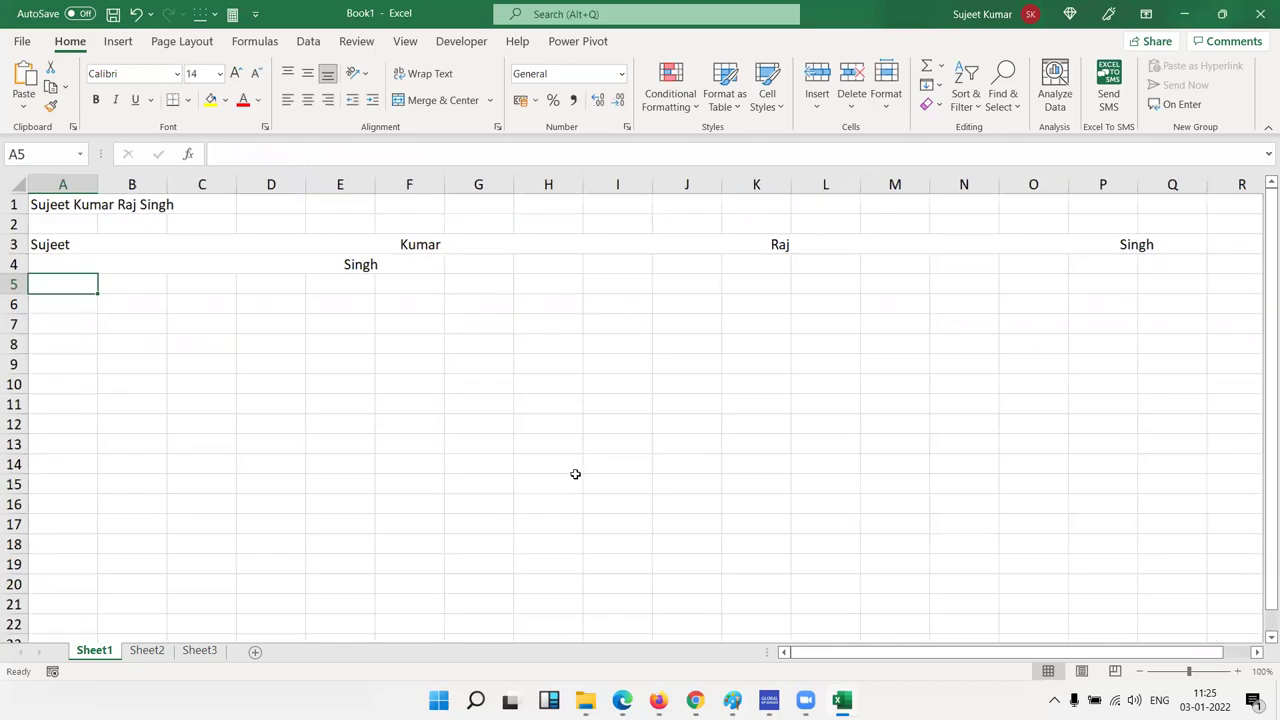
{"action": "left_click_drag", "start_coordinate": [86, 245], "coordinate": [1134, 246]}
{"action": "left_click", "coordinate": [926, 317]}
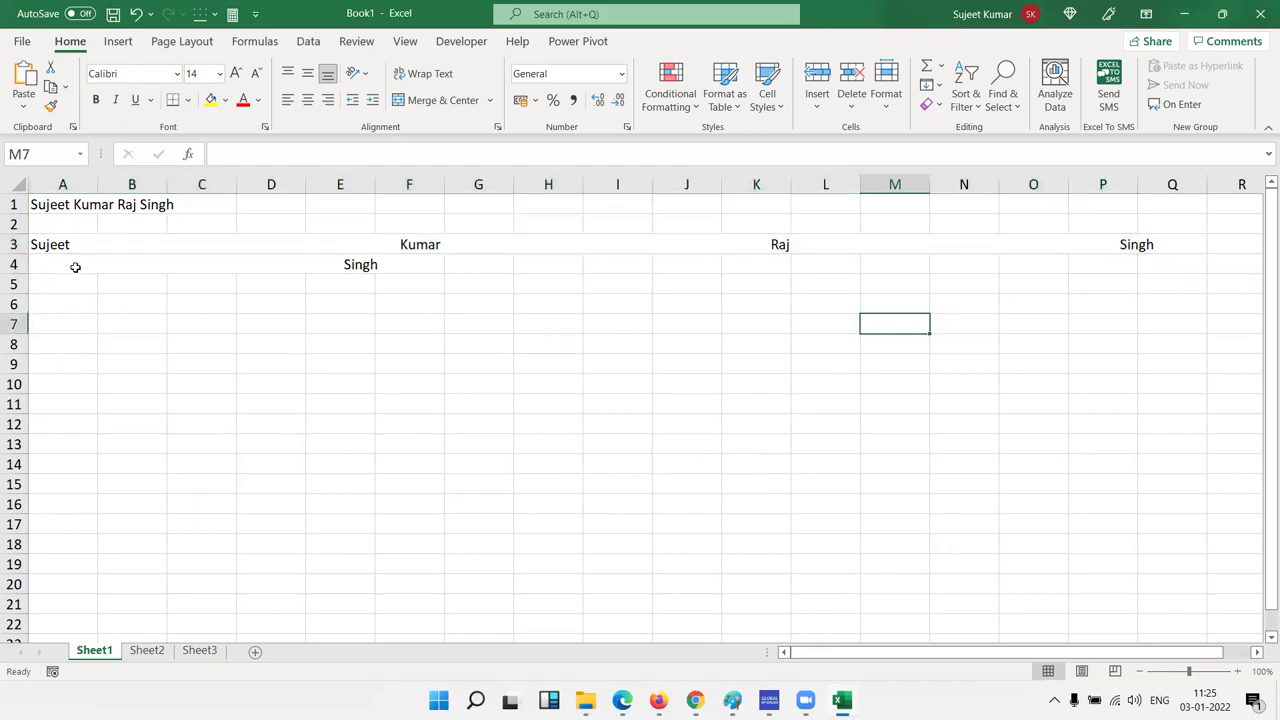
{"action": "left_click", "coordinate": [74, 266]}
{"action": "type", "text": "=RIGHT(A3,99)"}
{"action": "key", "text": "ctrl+Return"}
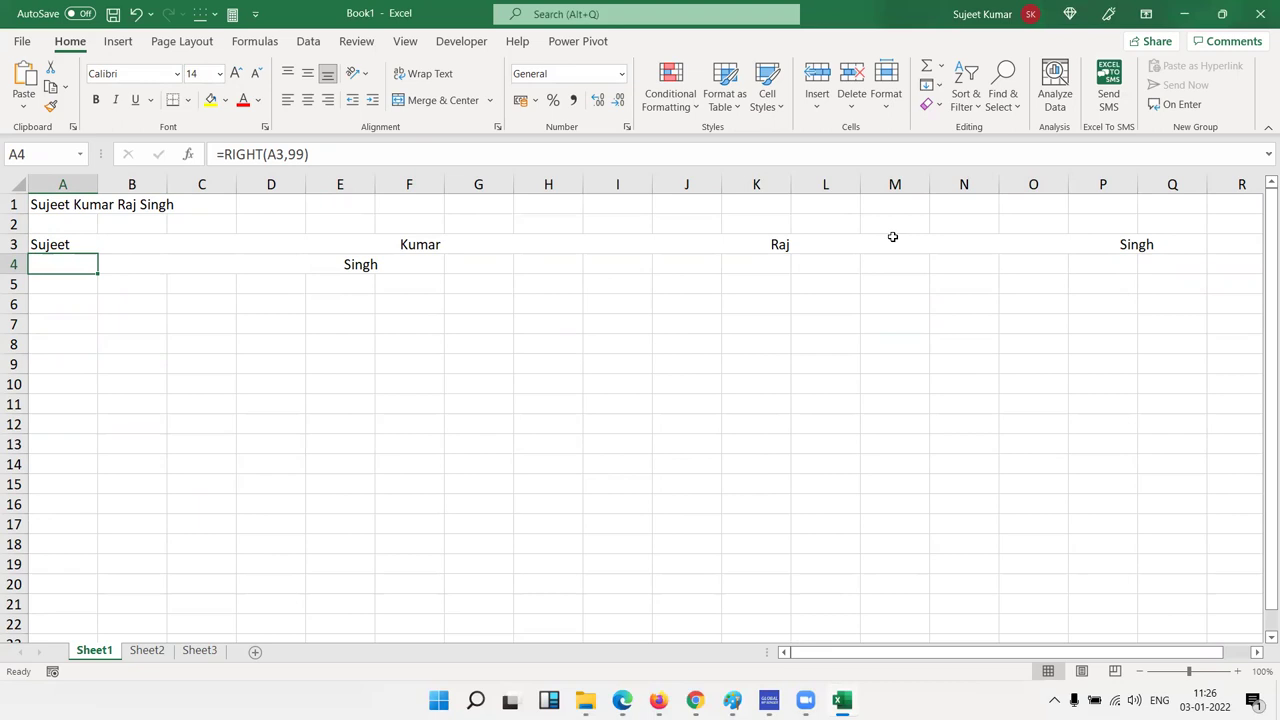
{"action": "left_click", "coordinate": [62, 281]}
Enter =TRIM(A4) in A5 to strip the padding spaces from the last word, then zoom in.
{"action": "type", "text": "=tri"}
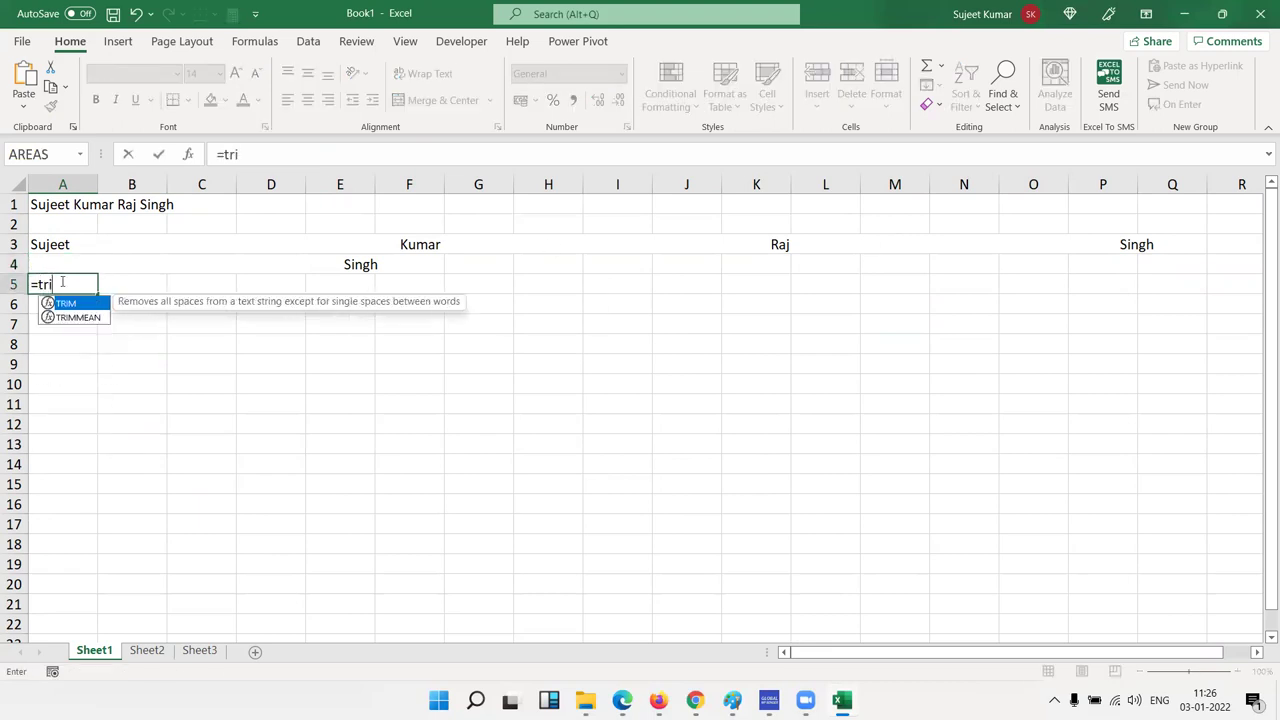
{"action": "key", "text": "Tab"}
{"action": "key", "text": "Up"}
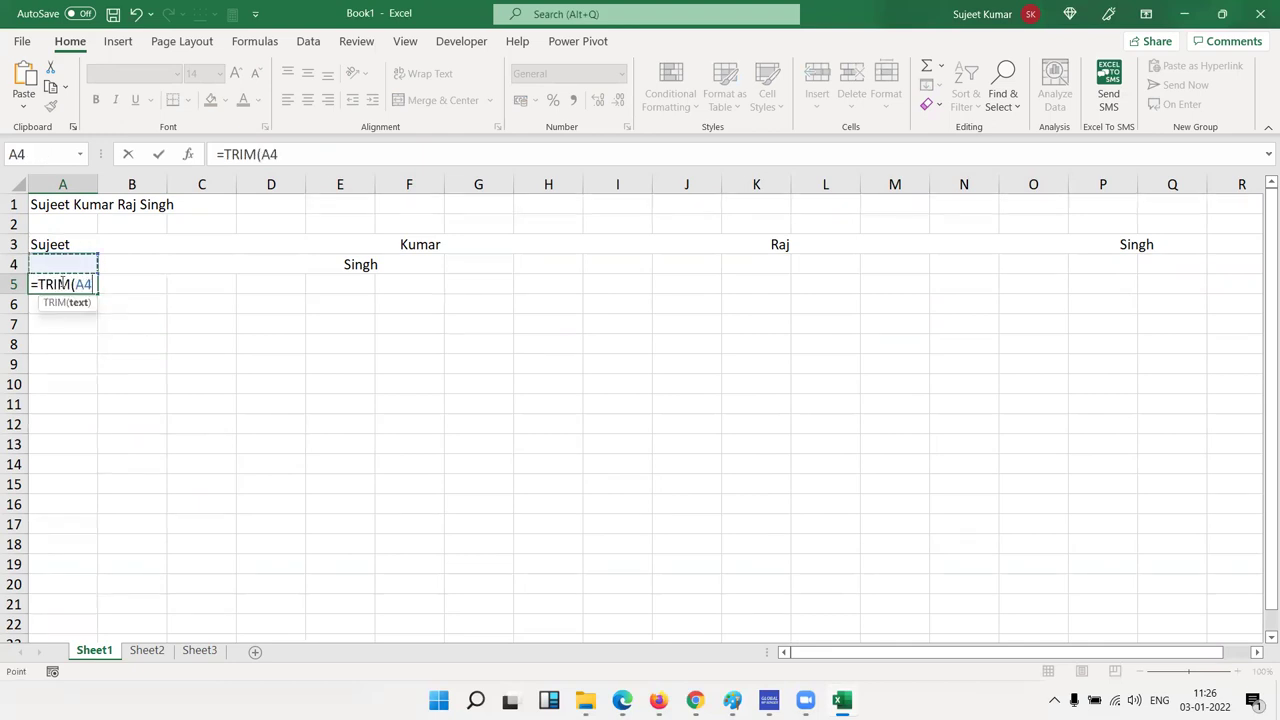
{"action": "key", "text": "Return"}
{"action": "left_click", "coordinate": [50, 284]}
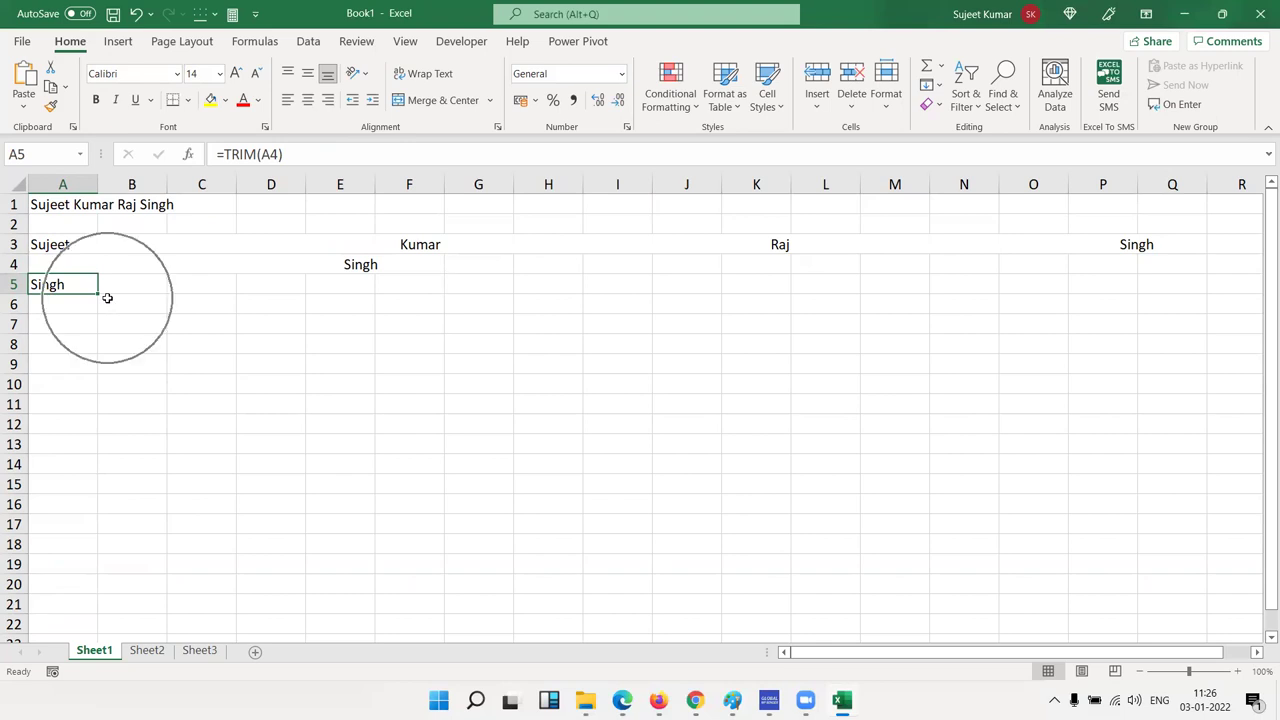
{"action": "scroll", "coordinate": [462, 328], "scroll_direction": "up", "scroll_amount": 9}
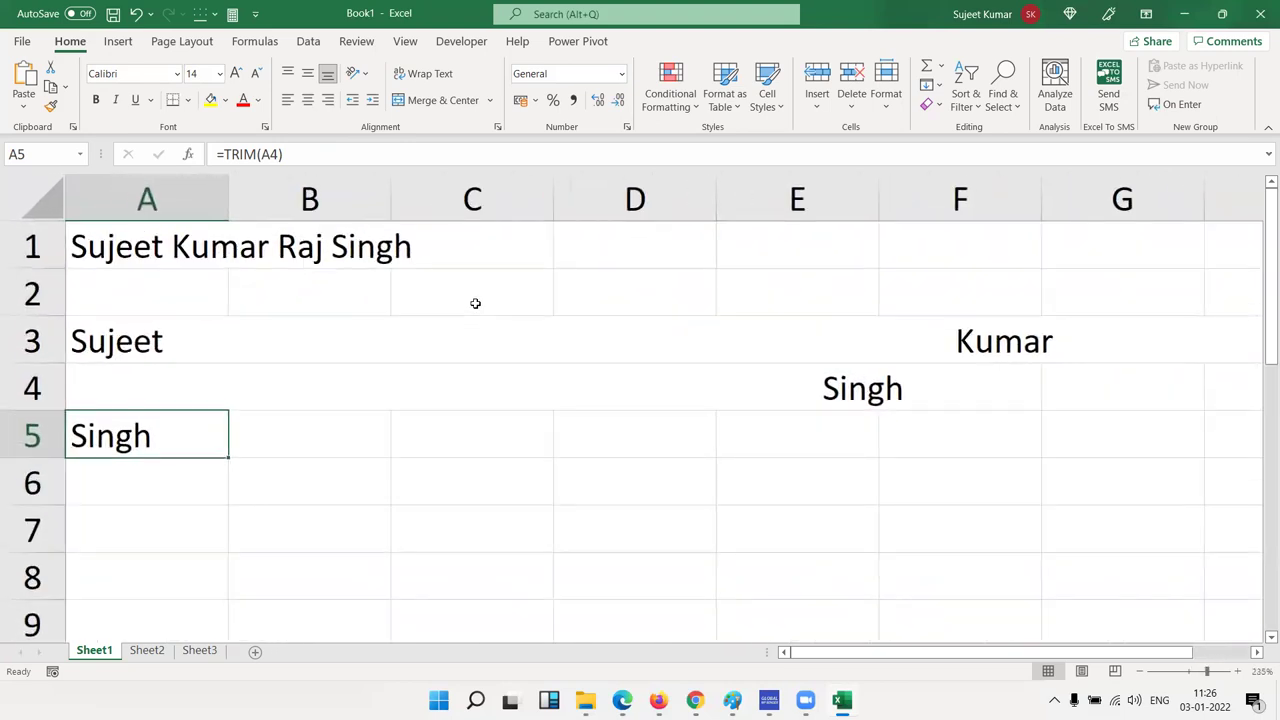
In D1, start a formula nesting TRIM, RIGHT and SUBSTITUTE.
{"action": "left_click", "coordinate": [595, 254]}
{"action": "type", "text": "="}
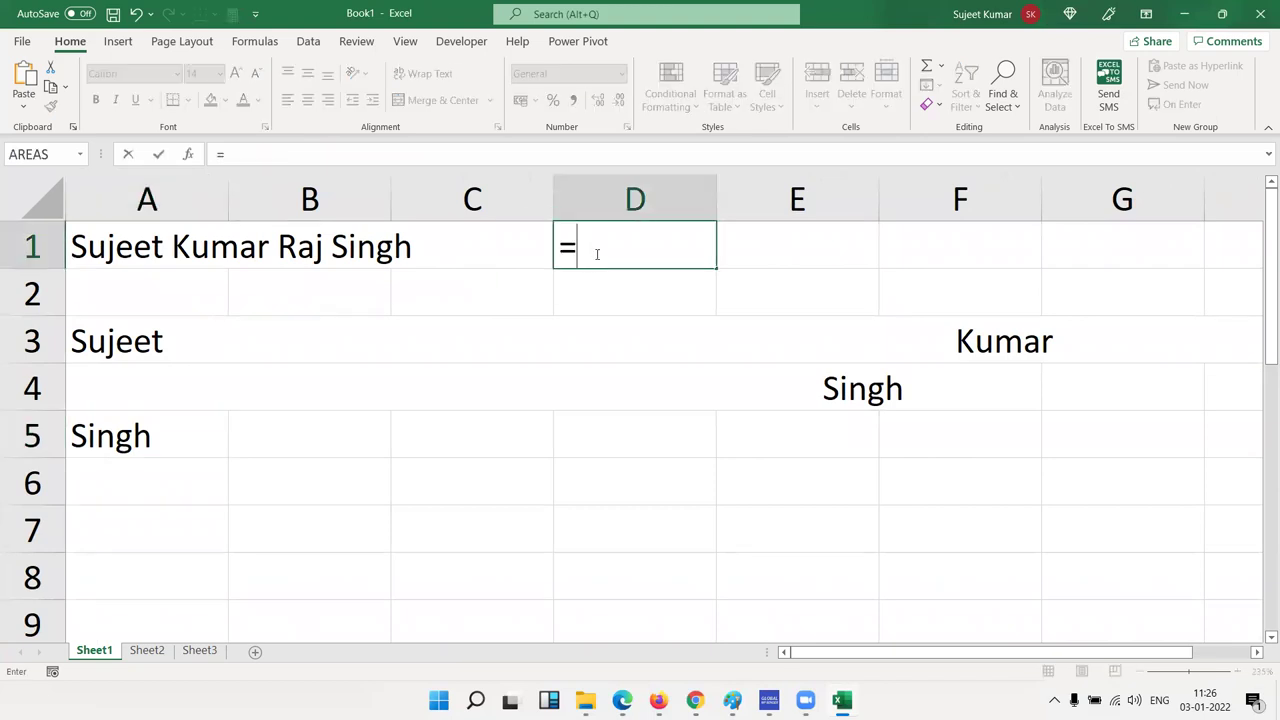
{"action": "type", "text": "r"}
{"action": "key", "text": "BackSpace"}
{"action": "type", "text": "tri"}
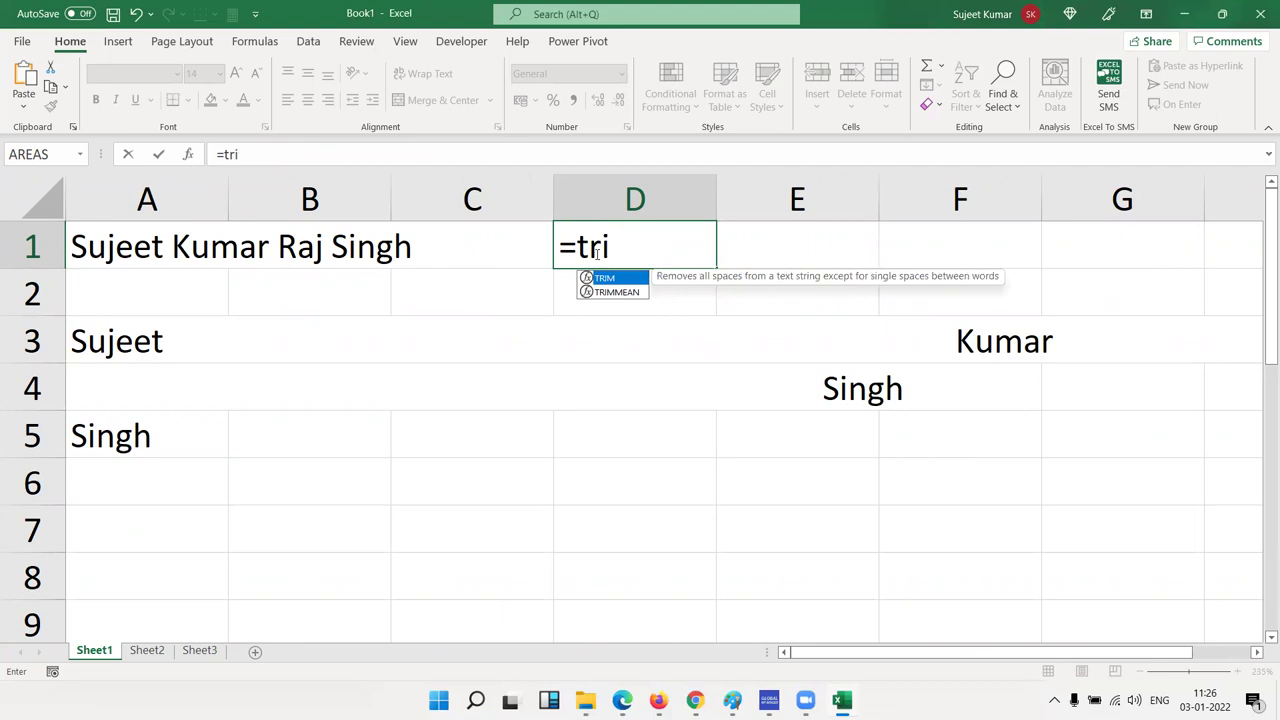
{"action": "key", "text": "Tab"}
{"action": "type", "text": "r"}
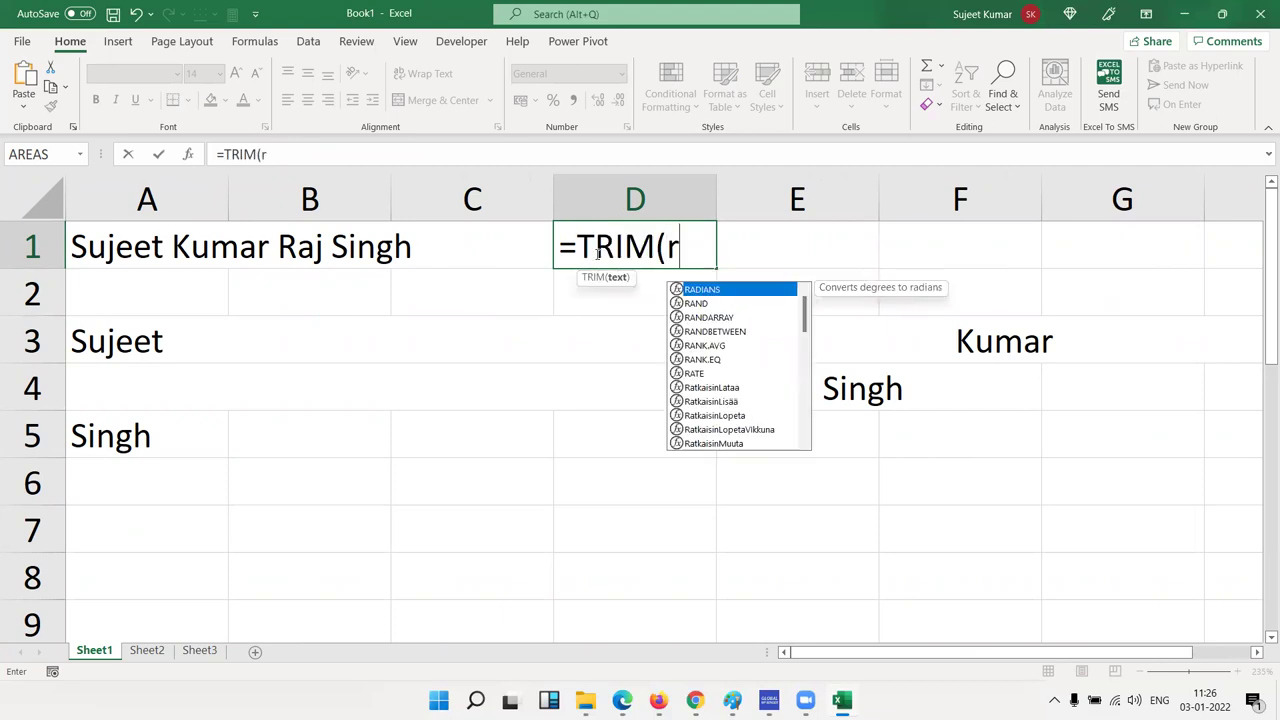
{"action": "type", "text": "i"}
{"action": "key", "text": "Tab"}
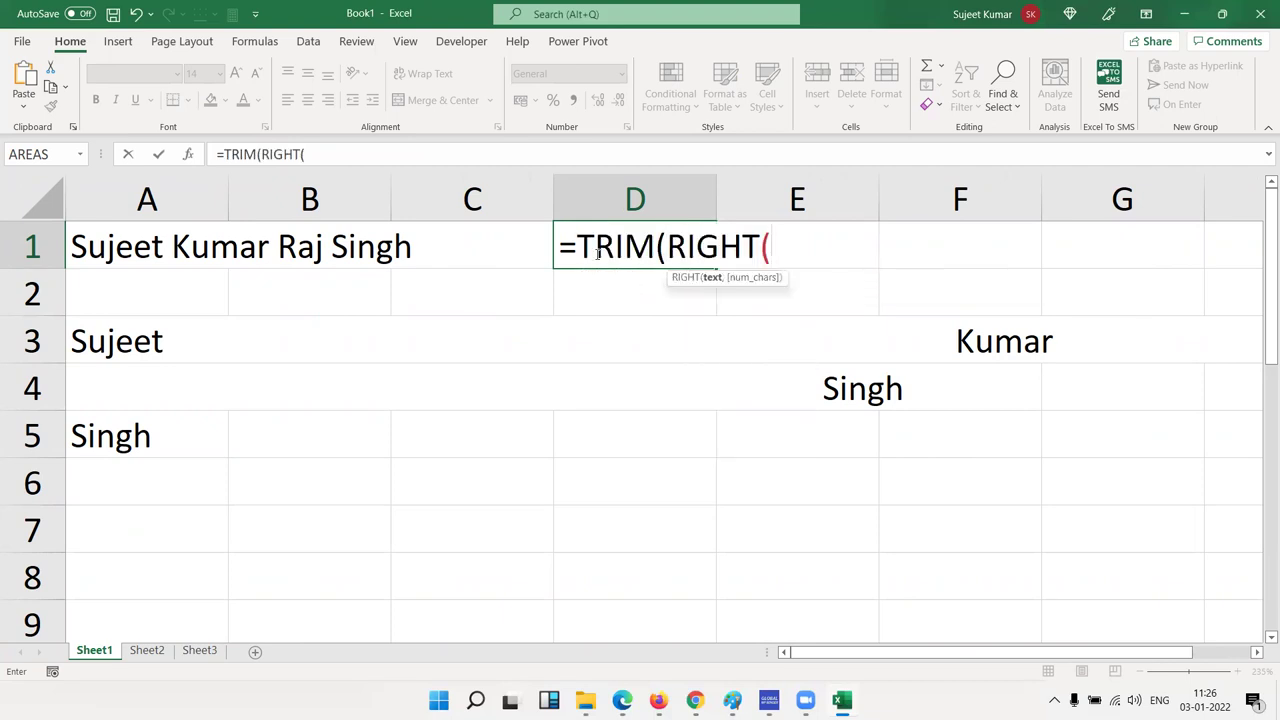
{"action": "type", "text": "s"}
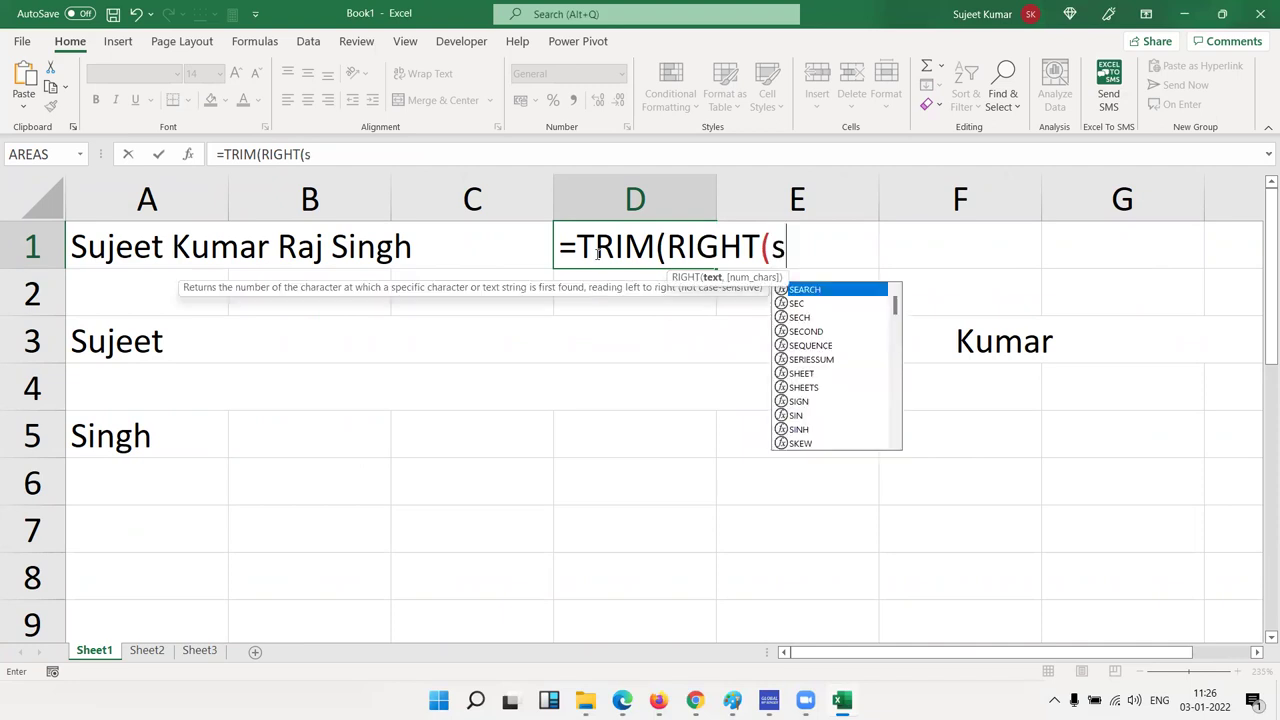
{"action": "type", "text": "ub"}
{"action": "key", "text": "Tab"}
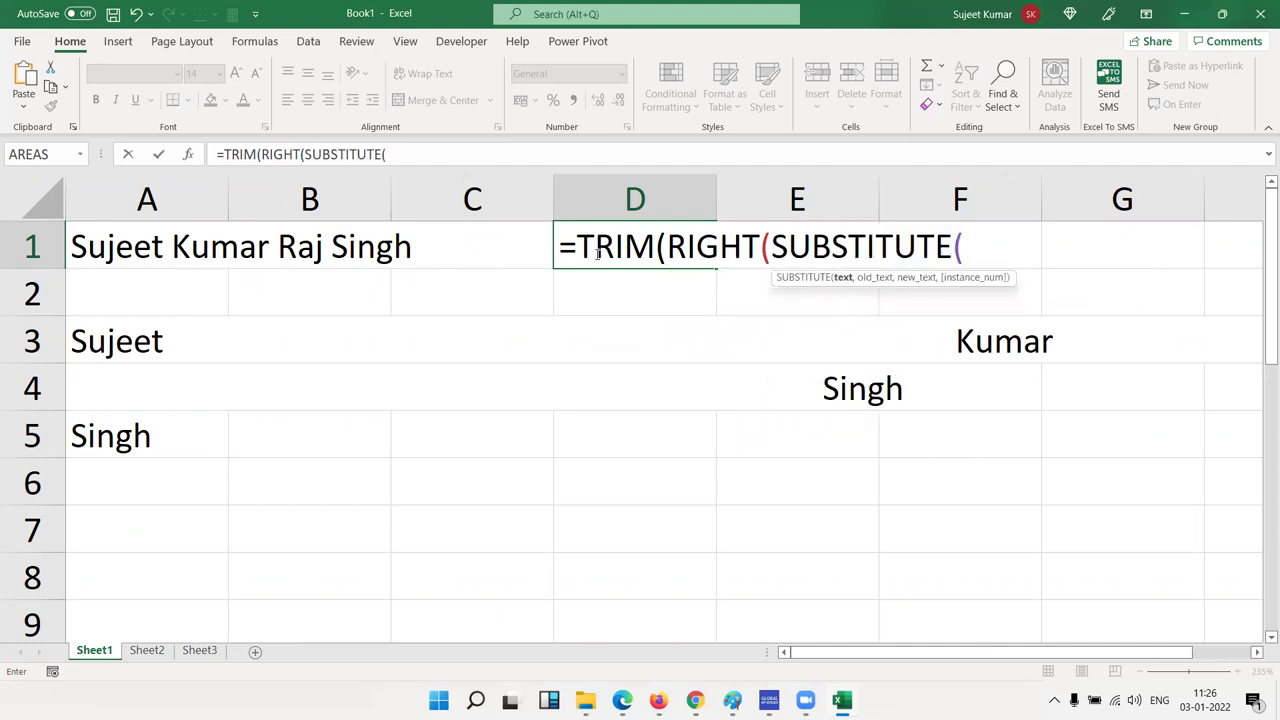
Complete D1 as =TRIM(RIGHT(SUBSTITUTE(A1," ",REPT(" ",99)),99)) so it returns the last word.
{"action": "left_click", "coordinate": [135, 252]}
{"action": "type", "text": ",\""}
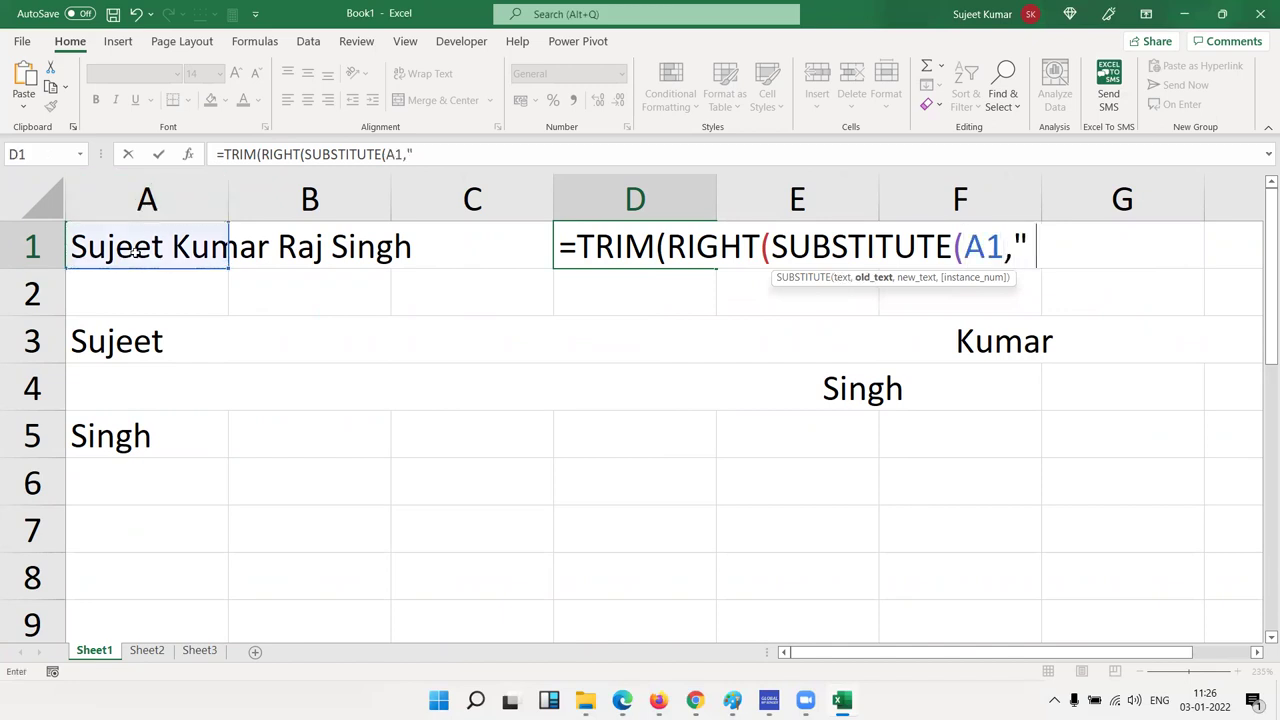
{"action": "type", "text": " \",ref"}
{"action": "key", "text": "BackSpace"}
{"action": "type", "text": "p"}
{"action": "key", "text": "Tab"}
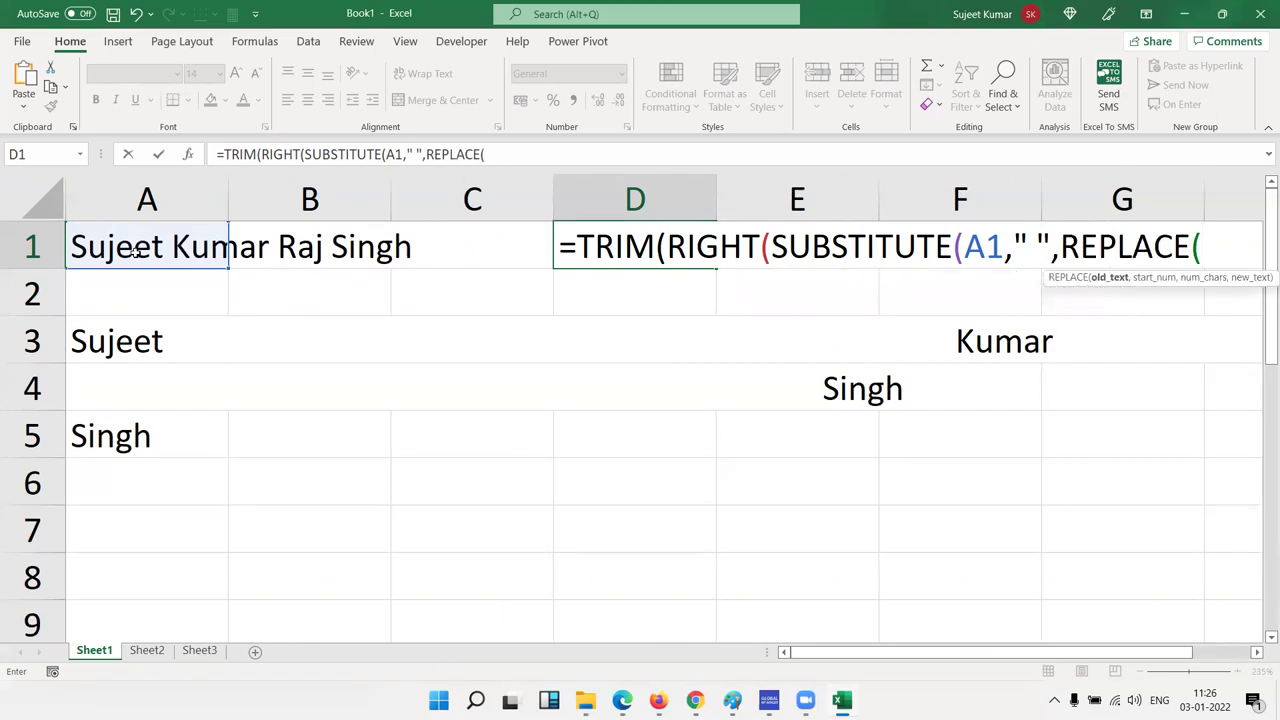
{"action": "key", "text": "BackSpace"}
{"action": "key", "text": "BackSpace"}
{"action": "key", "text": "BackSpace"}
{"action": "key", "text": "BackSpace"}
{"action": "key", "text": "BackSpace"}
{"action": "key", "text": "BackSpace"}
{"action": "type", "text": "p"}
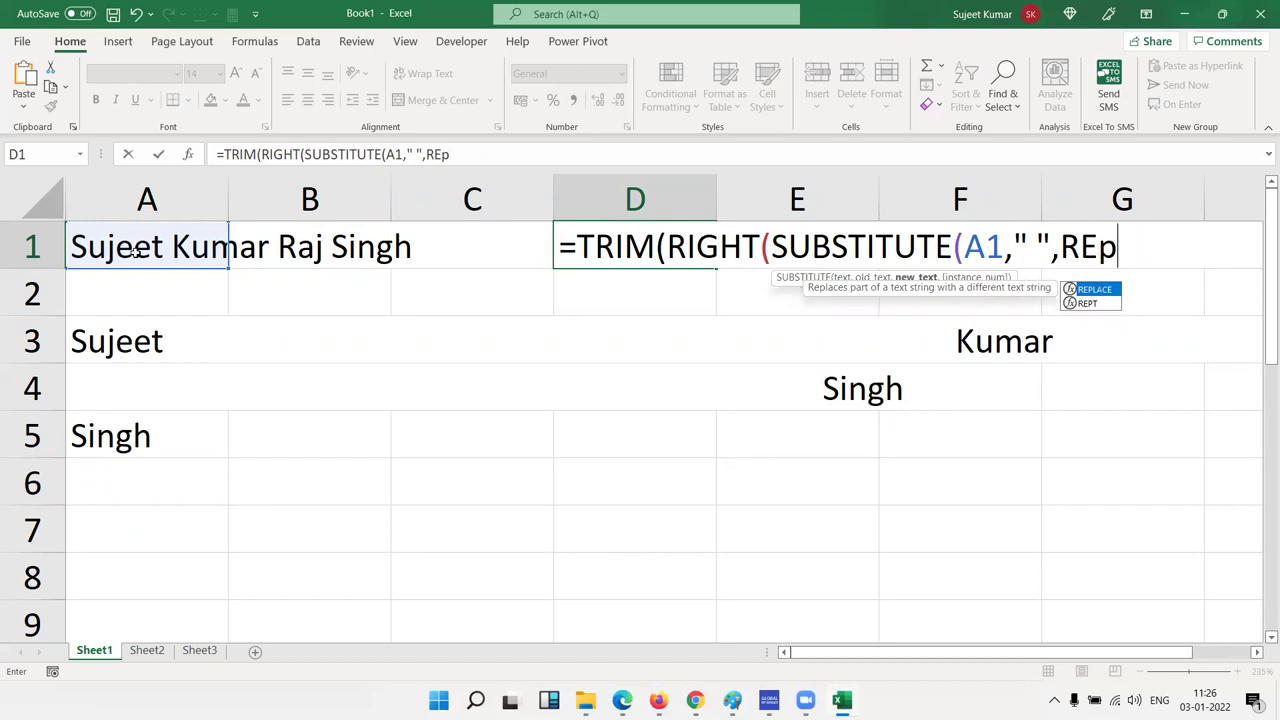
{"action": "type", "text": "t("}
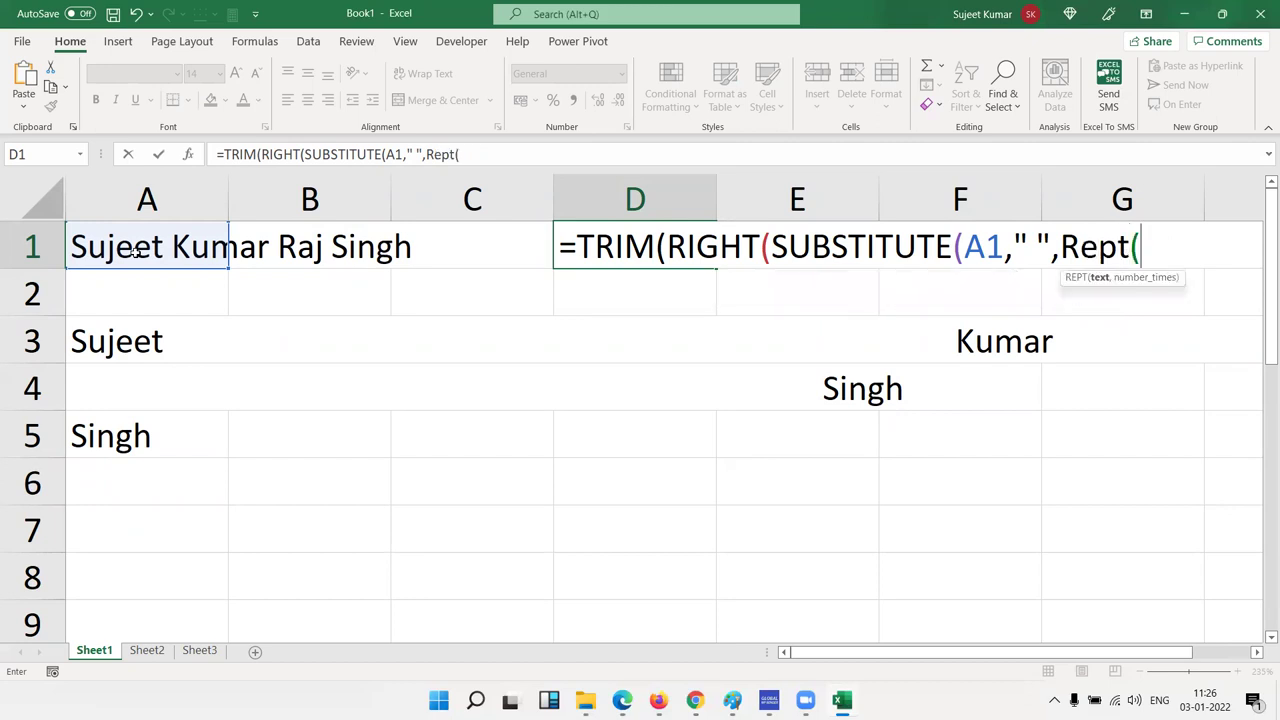
{"action": "type", "text": "\"\""}
{"action": "key", "text": "Return"}
{"action": "key", "text": "Return"}
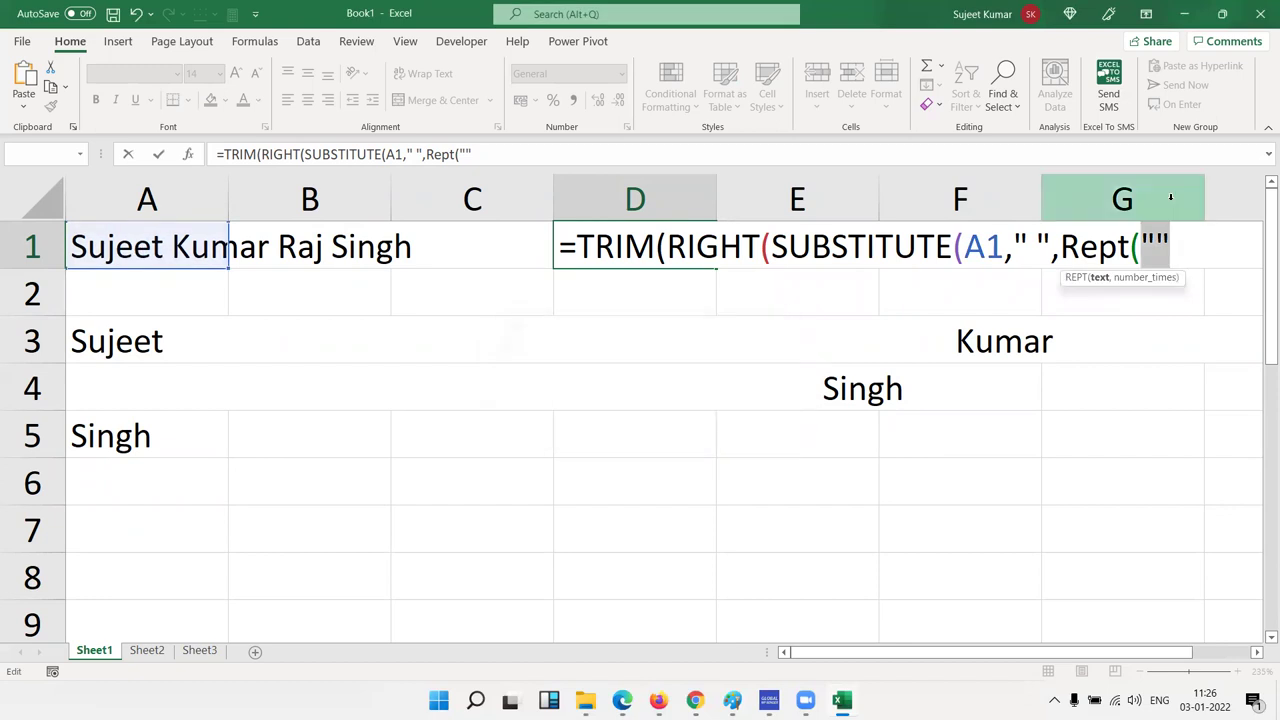
{"action": "left_click", "coordinate": [1156, 246]}
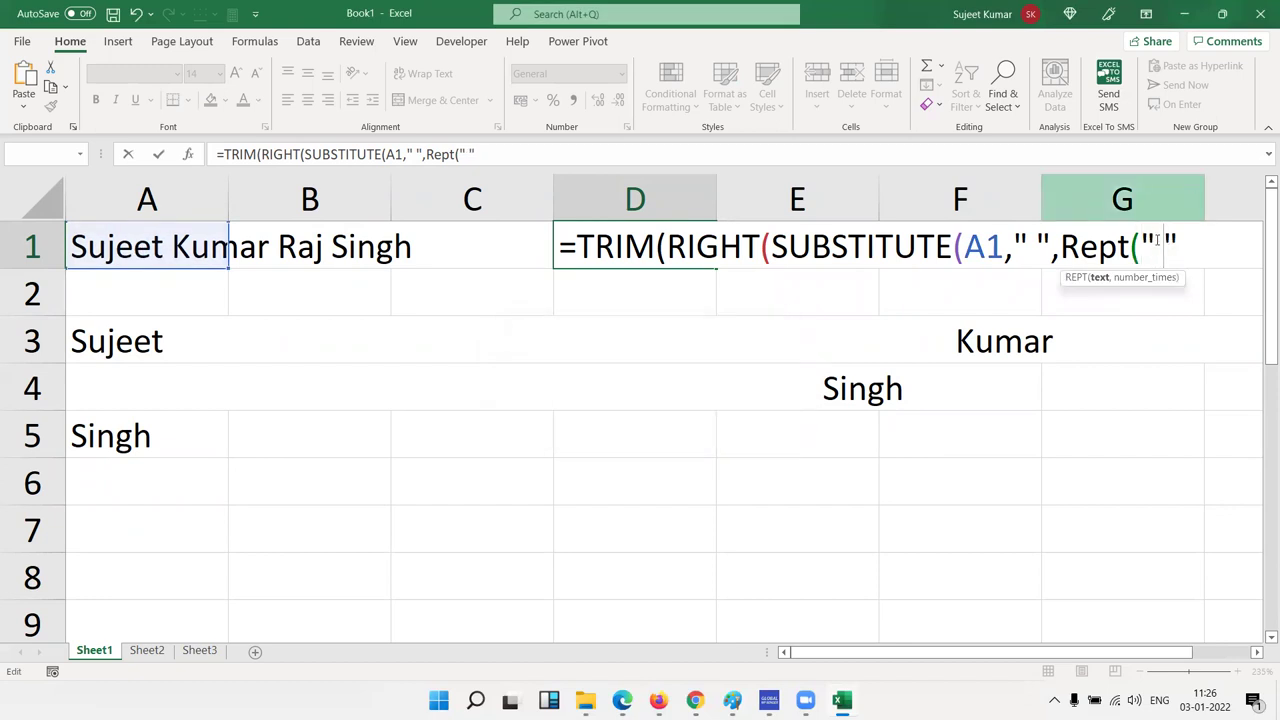
{"action": "left_click", "coordinate": [1190, 234]}
{"action": "type", "text": ","}
{"action": "key", "text": "BackSpace"}
{"action": "type", "text": ",99"}
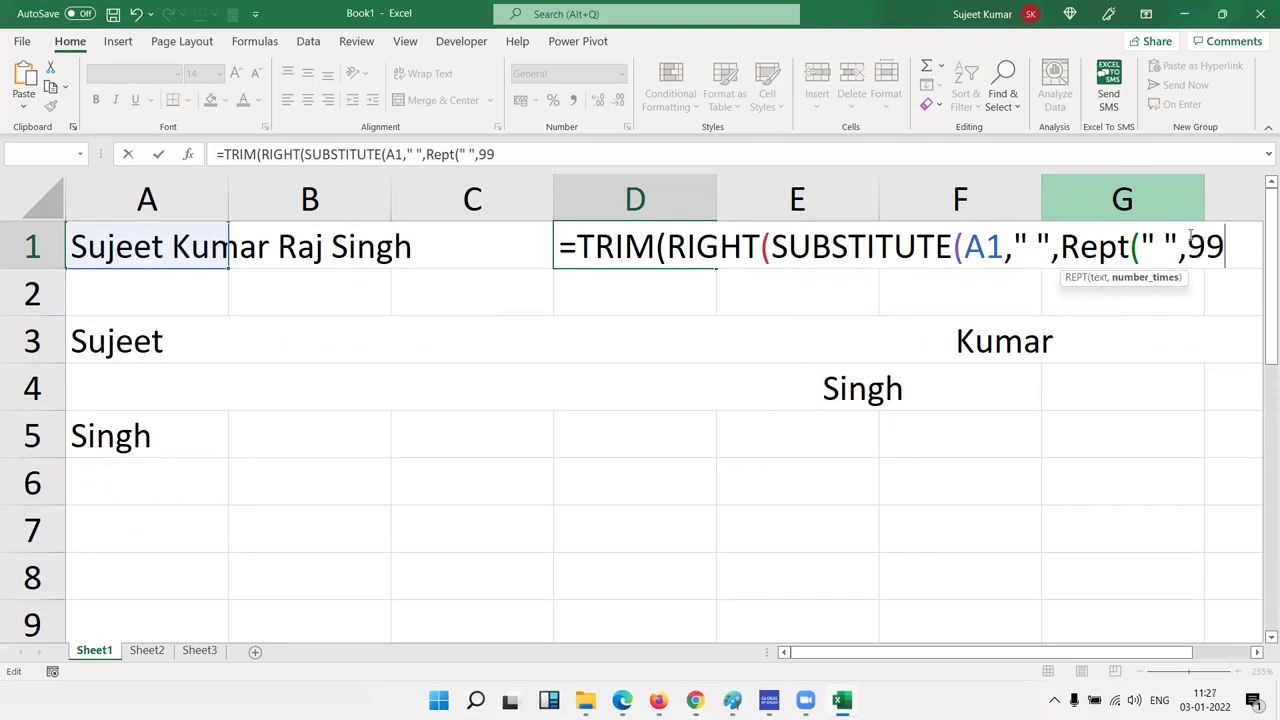
{"action": "type", "text": "))"}
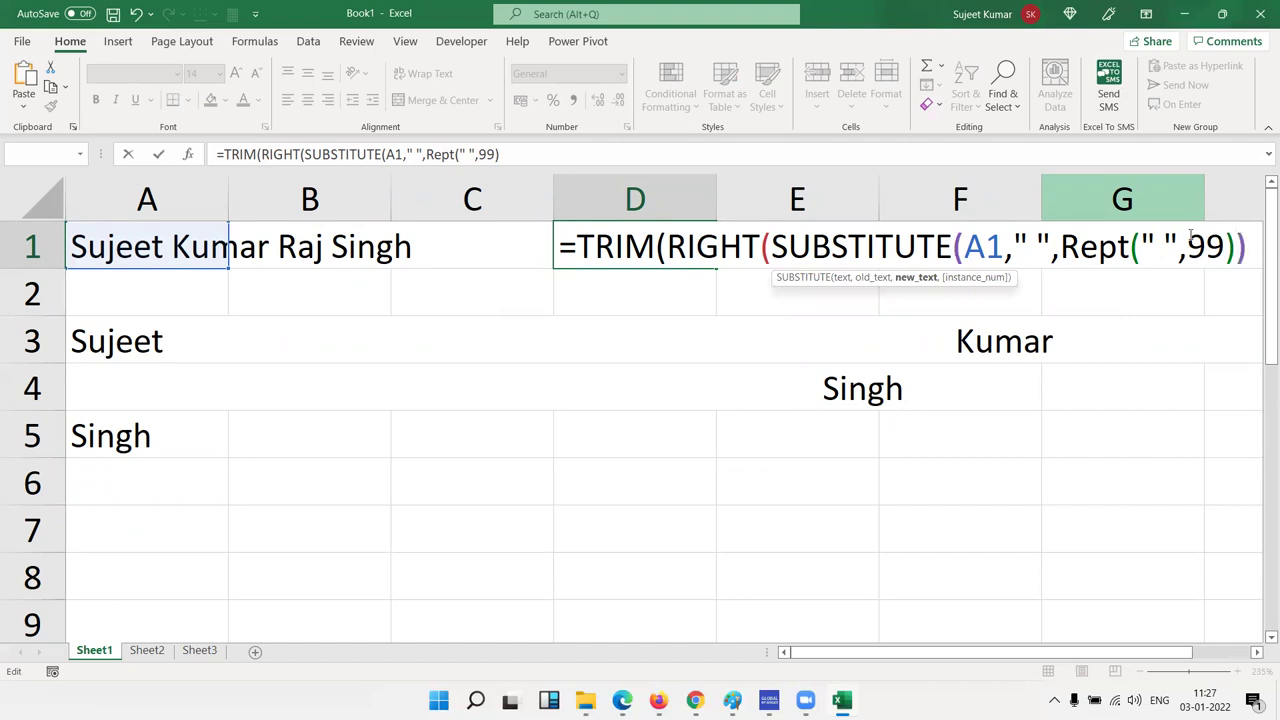
{"action": "type", "text": ","}
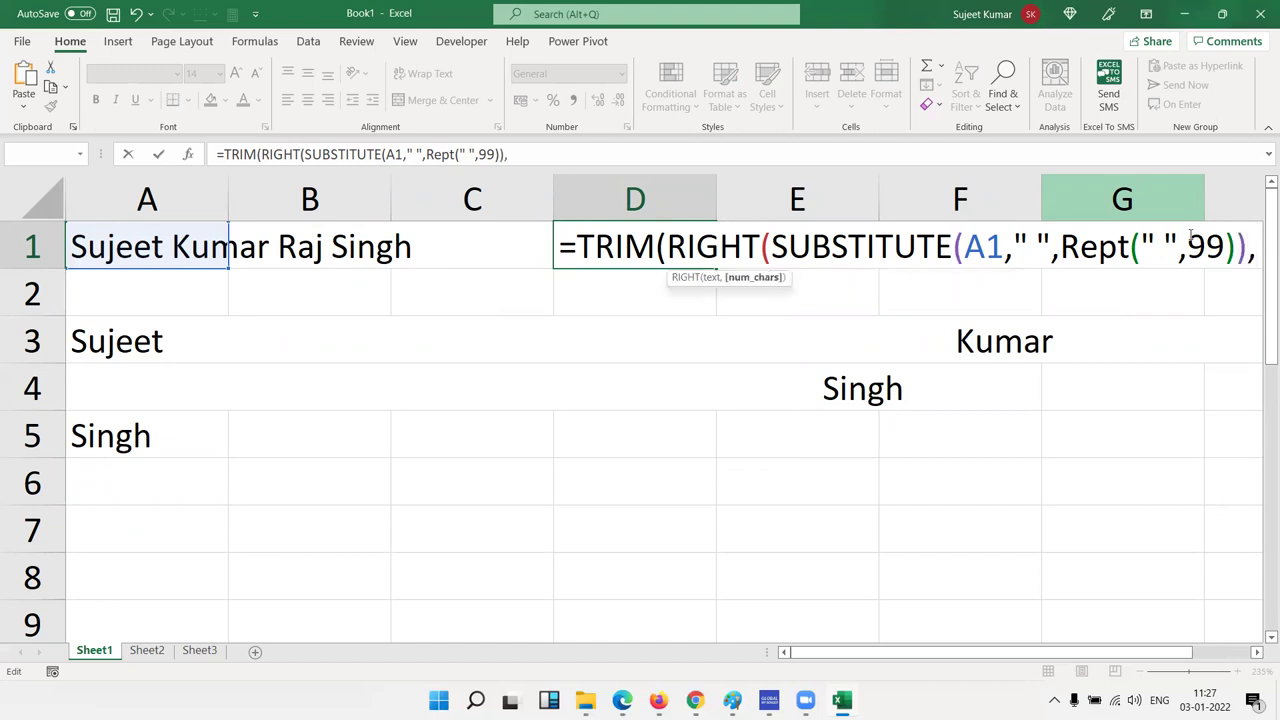
{"action": "type", "text": "99"}
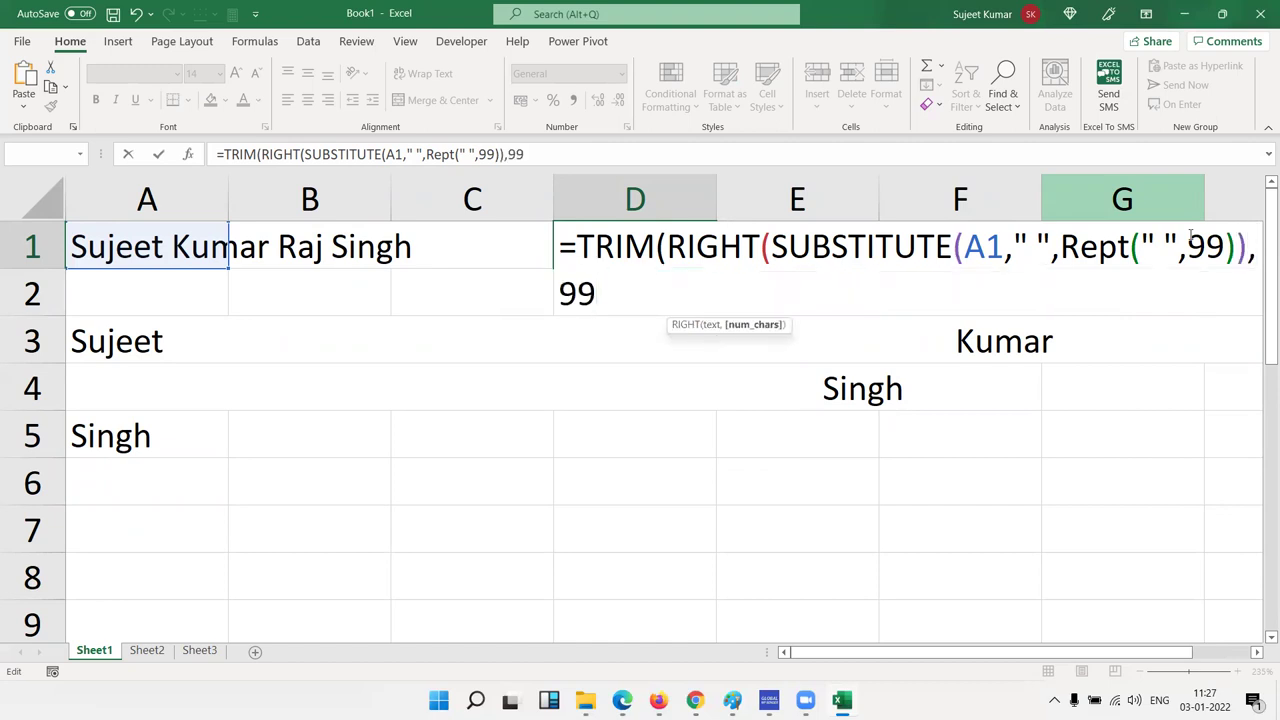
{"action": "type", "text": "))"}
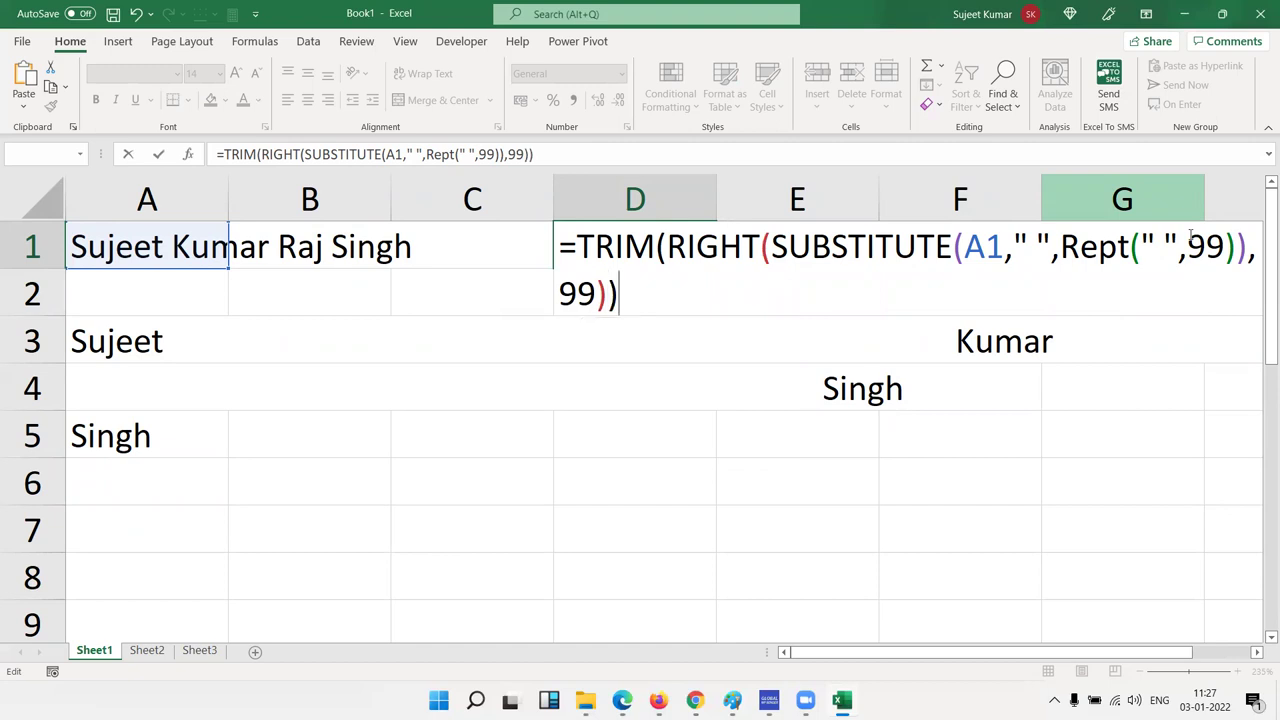
{"action": "key", "text": "Return"}
{"action": "key", "text": "Up"}
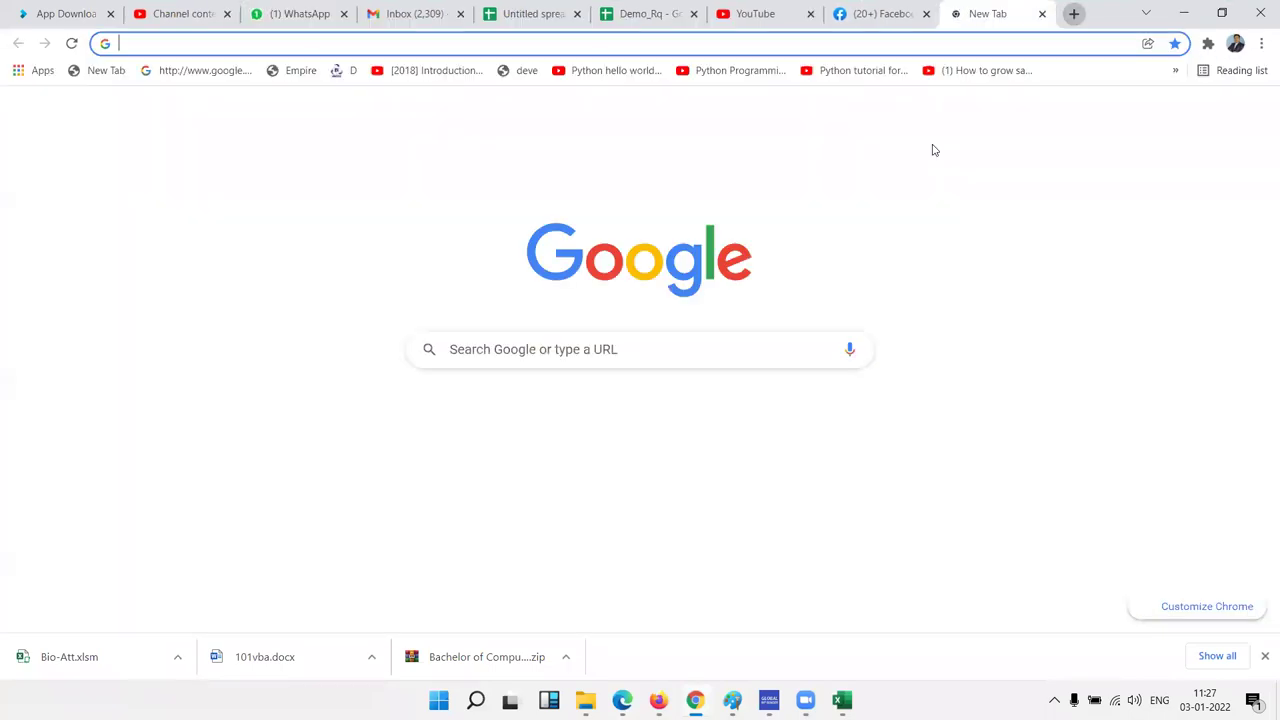
Open the IPT Excel School website and go to its Live Class course listings.
{"action": "type", "text": "ipt"}
{"action": "key", "text": "Return"}
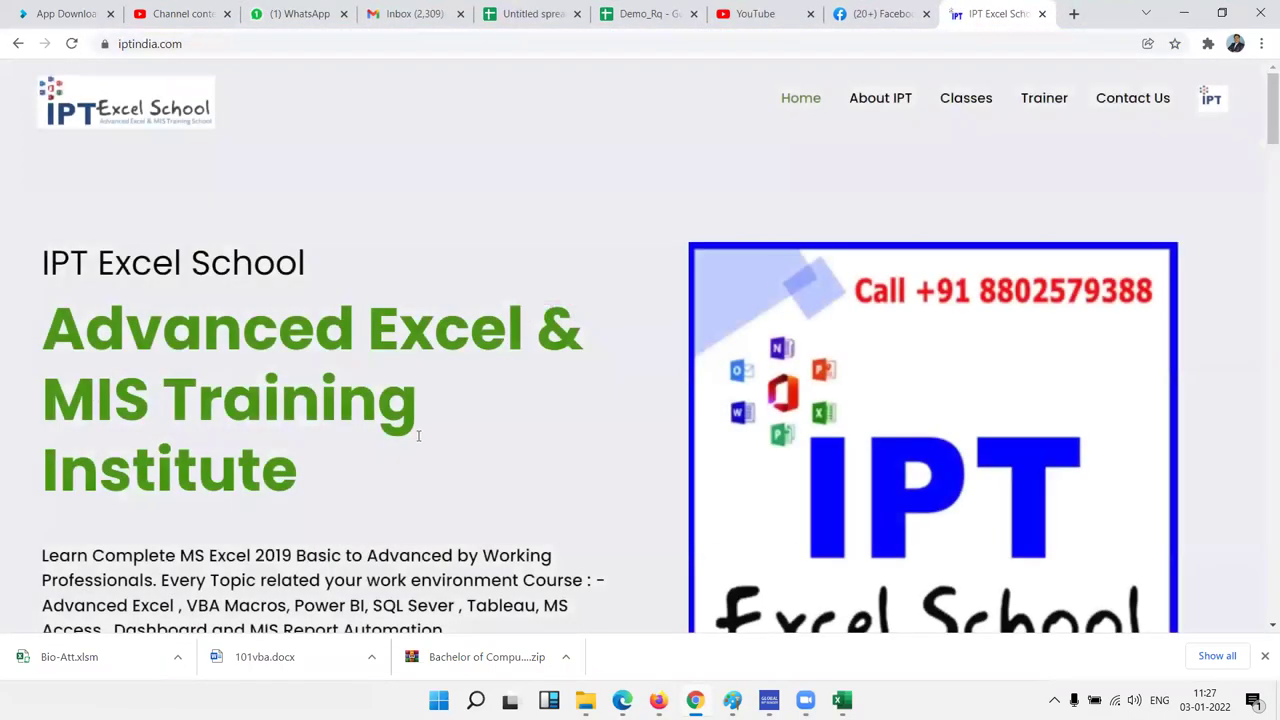
{"action": "scroll", "coordinate": [418, 435], "scroll_direction": "down", "scroll_amount": 5}
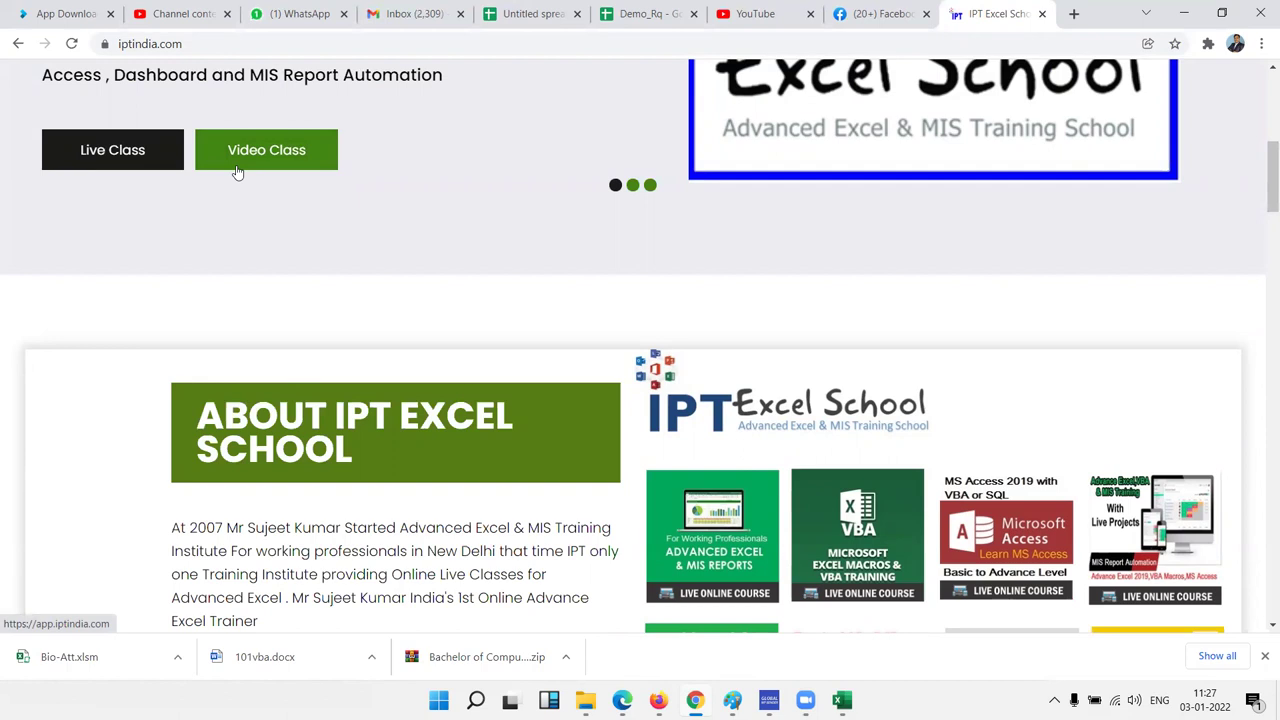
{"action": "left_click", "coordinate": [132, 170]}
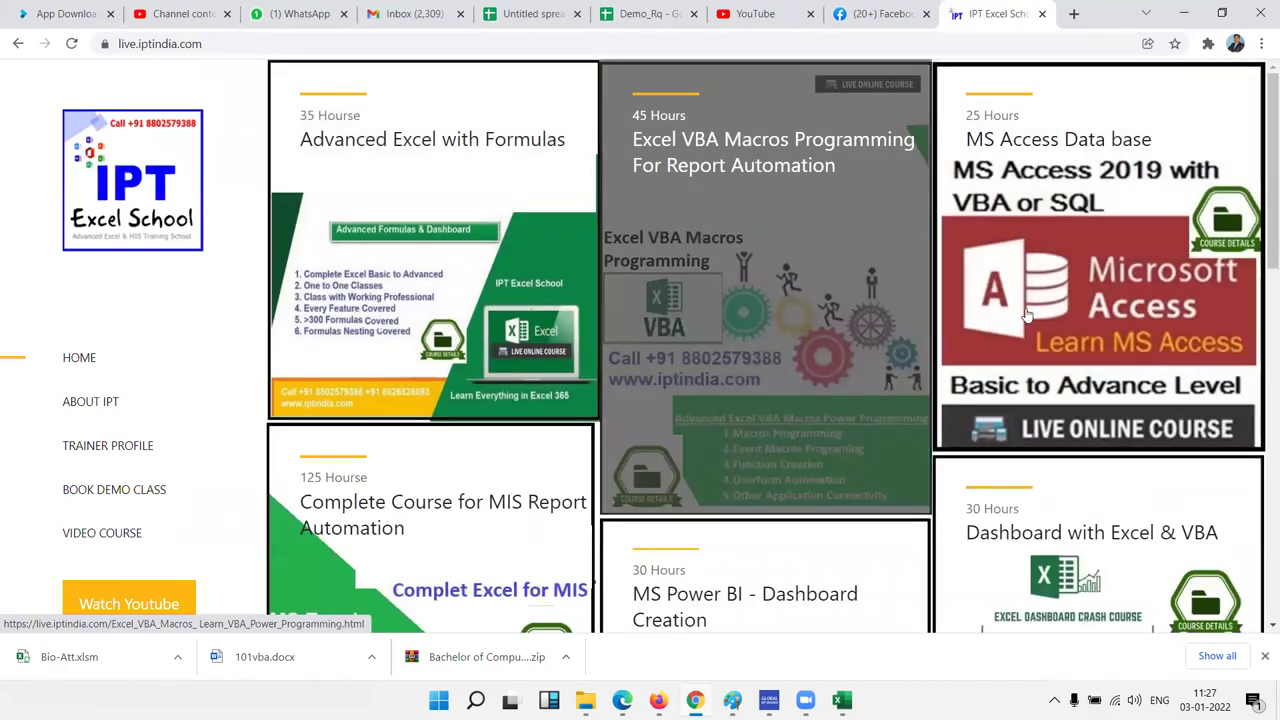
{"action": "scroll", "coordinate": [1072, 340], "scroll_direction": "down", "scroll_amount": 3}
{"action": "scroll", "coordinate": [1072, 345], "scroll_direction": "down", "scroll_amount": 5}
{"action": "scroll", "coordinate": [600, 450], "scroll_direction": "up", "scroll_amount": 10}
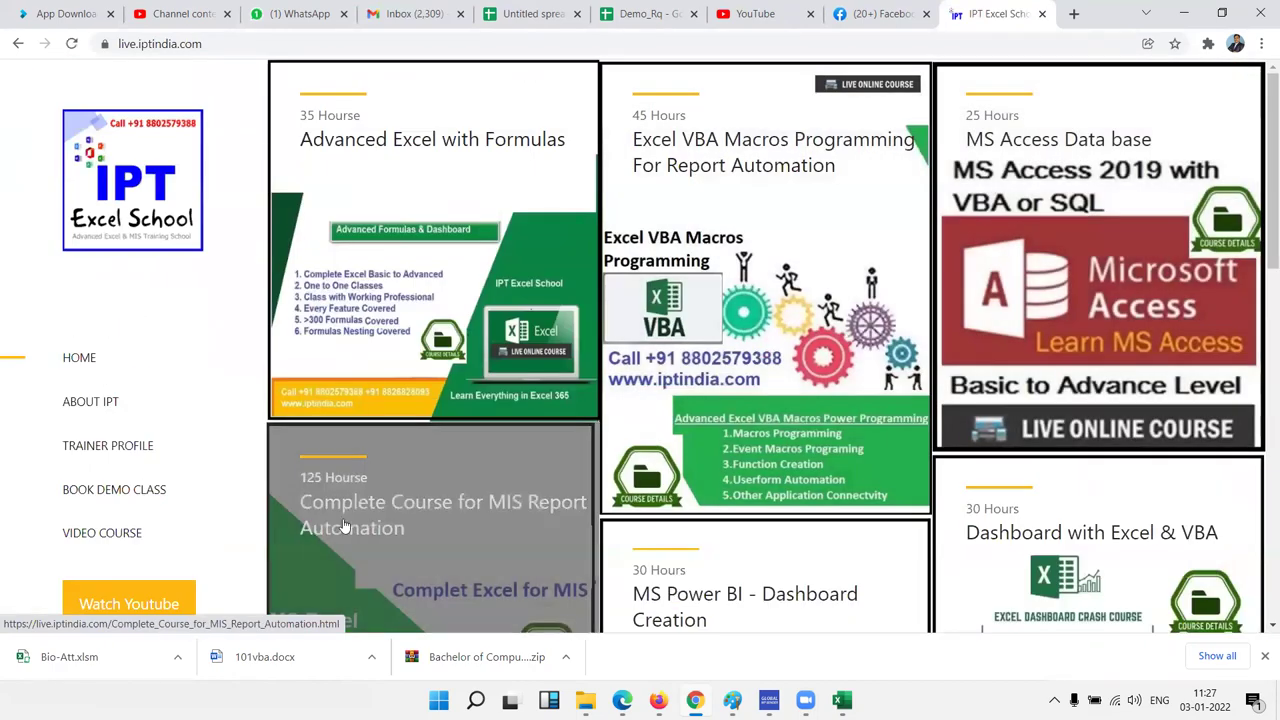
Open the BOOK DEMO CLASS form, browse it, then minimize Chrome to the desktop.
{"action": "left_click", "coordinate": [128, 498]}
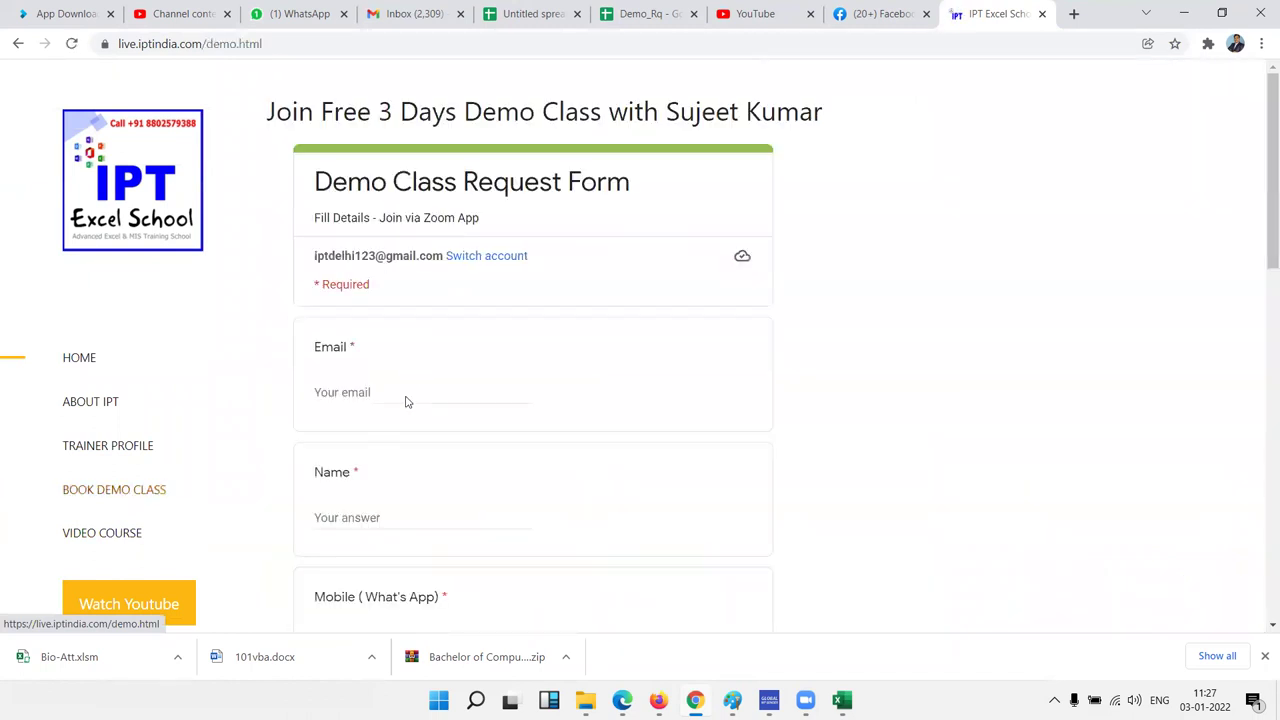
{"action": "scroll", "coordinate": [394, 537], "scroll_direction": "down", "scroll_amount": 10}
{"action": "scroll", "coordinate": [394, 537], "scroll_direction": "up", "scroll_amount": 2}
{"action": "scroll", "coordinate": [394, 537], "scroll_direction": "up", "scroll_amount": 8}
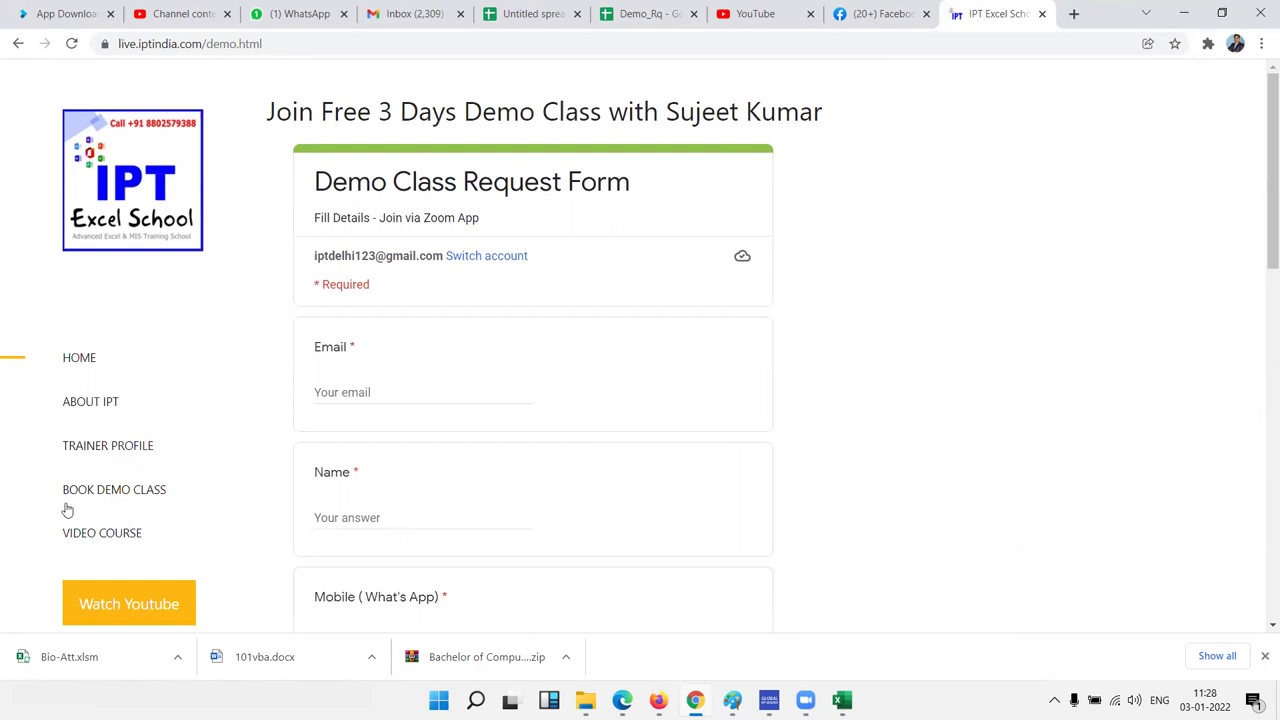
{"action": "key", "text": "super+d"}
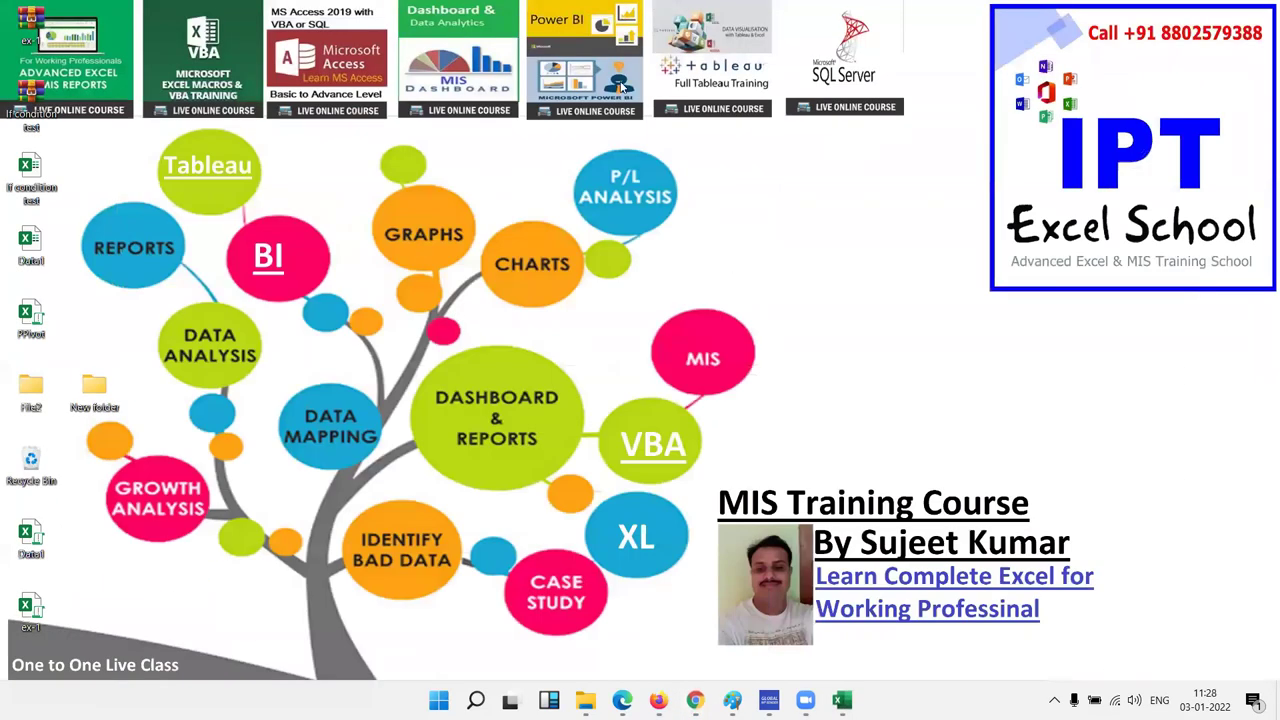